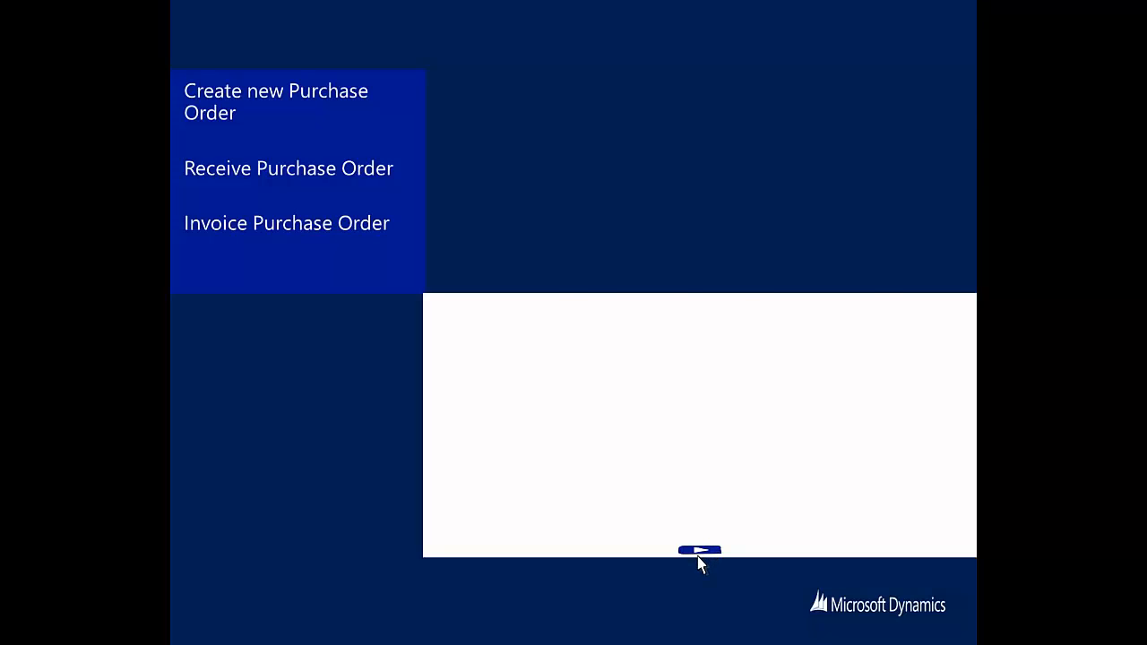
# Step: Create a new purchase order with an automatically assigned number for the vendor Lewis Home Furniture
pyautogui.hotkey('alt', 'Tab')
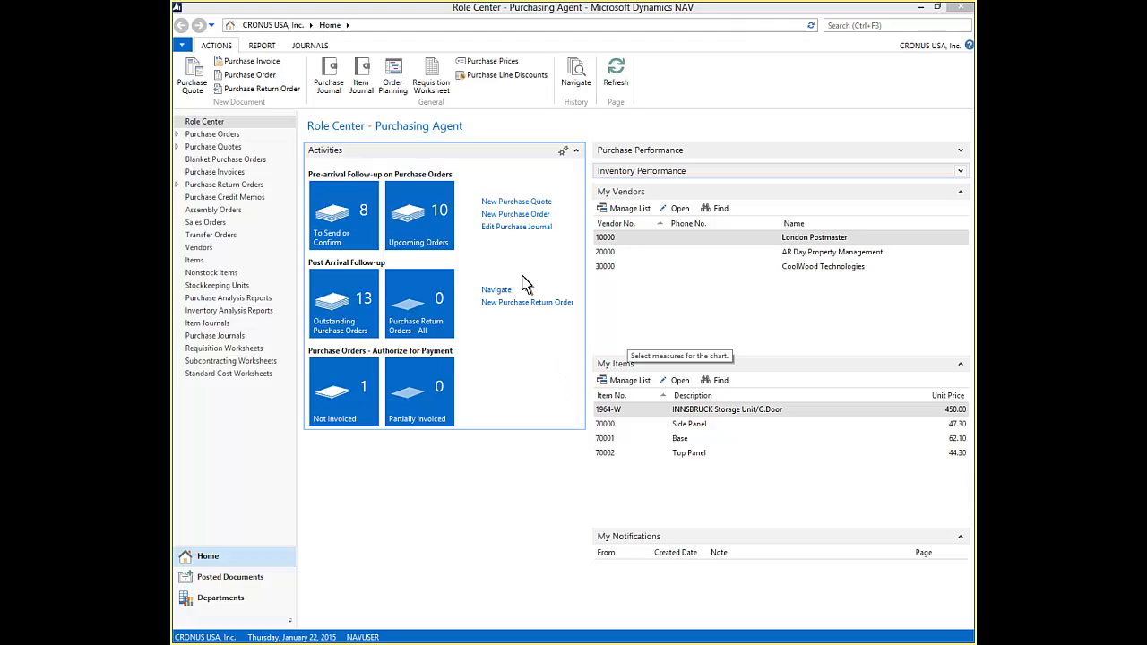
pyautogui.click(515, 215)
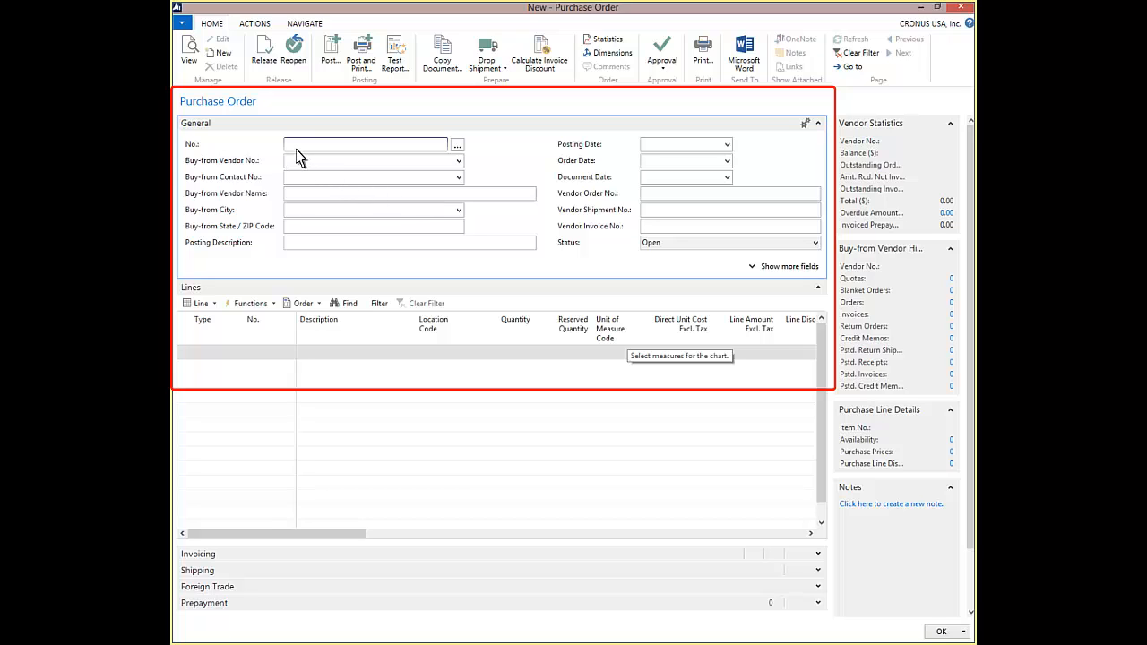
pyautogui.press('Return')
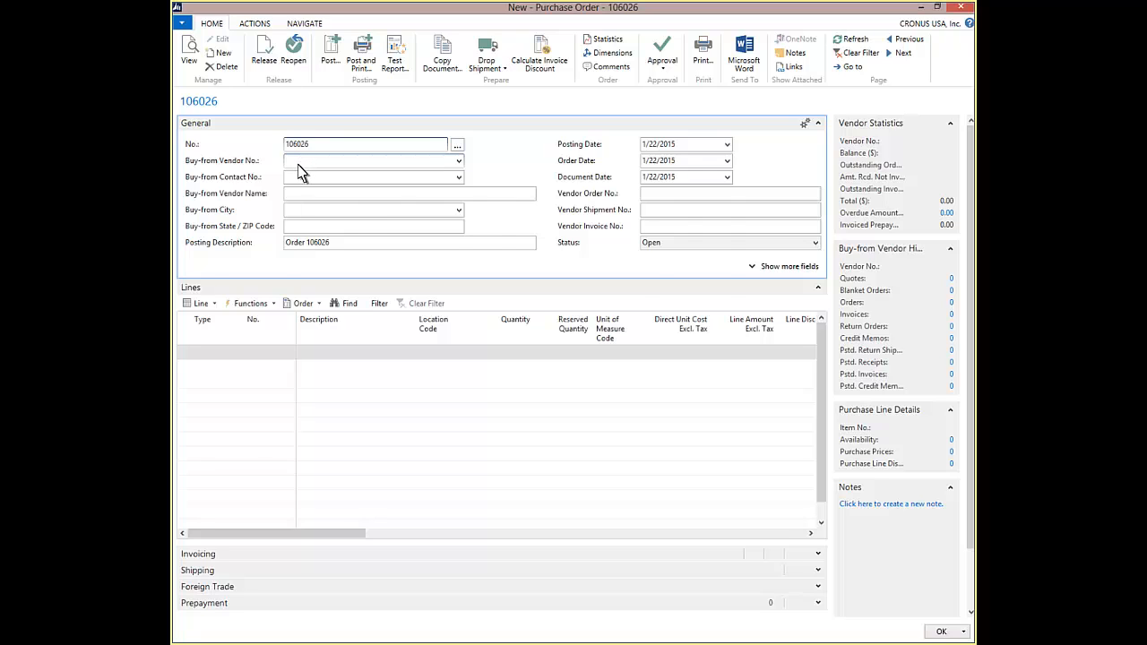
pyautogui.write('4')
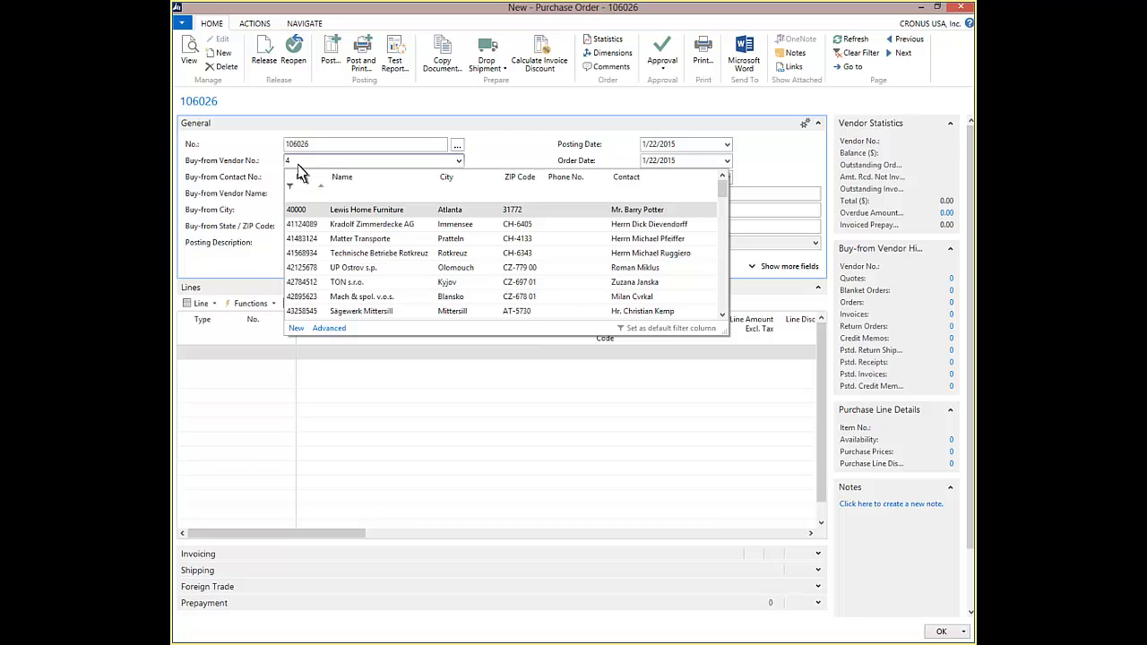
pyautogui.click(305, 218)
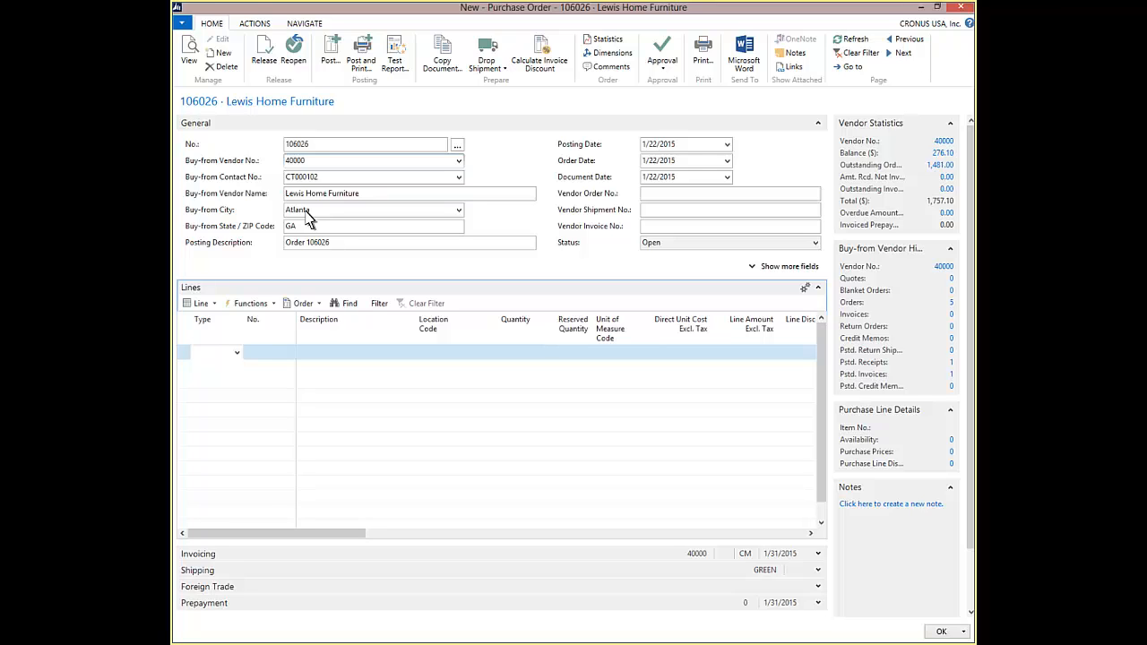
# Step: Add an Item line for 1900-S PARIS Guest Chair, black, with a quantity of 1 to the purchase order
pyautogui.click(215, 353)
pyautogui.press('Tab')
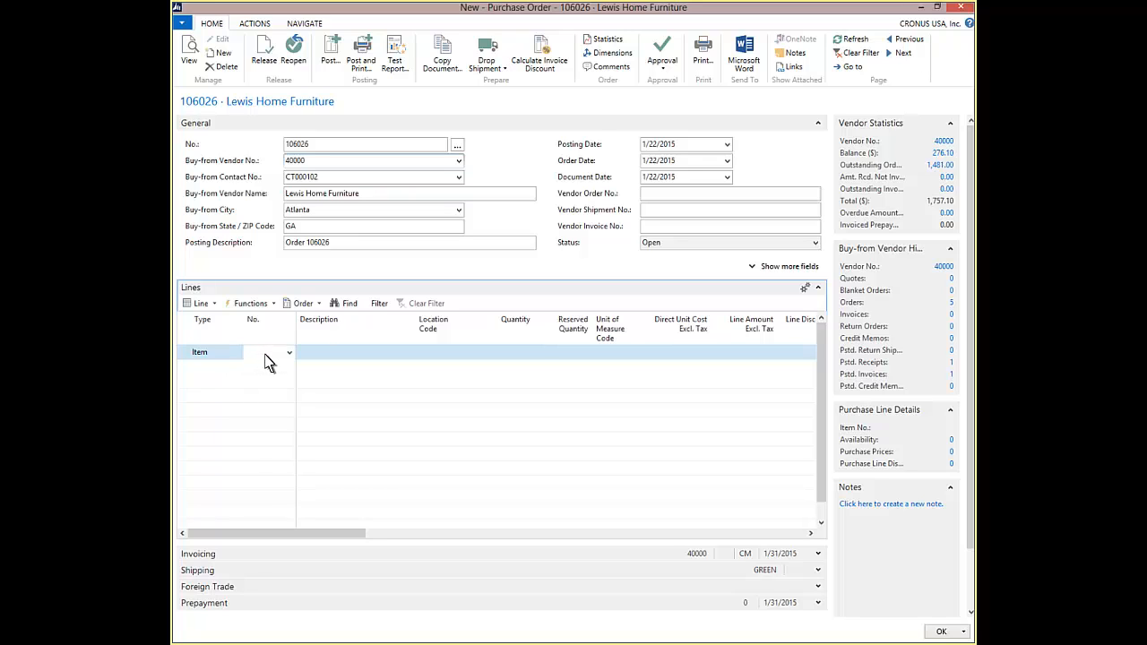
pyautogui.write('19')
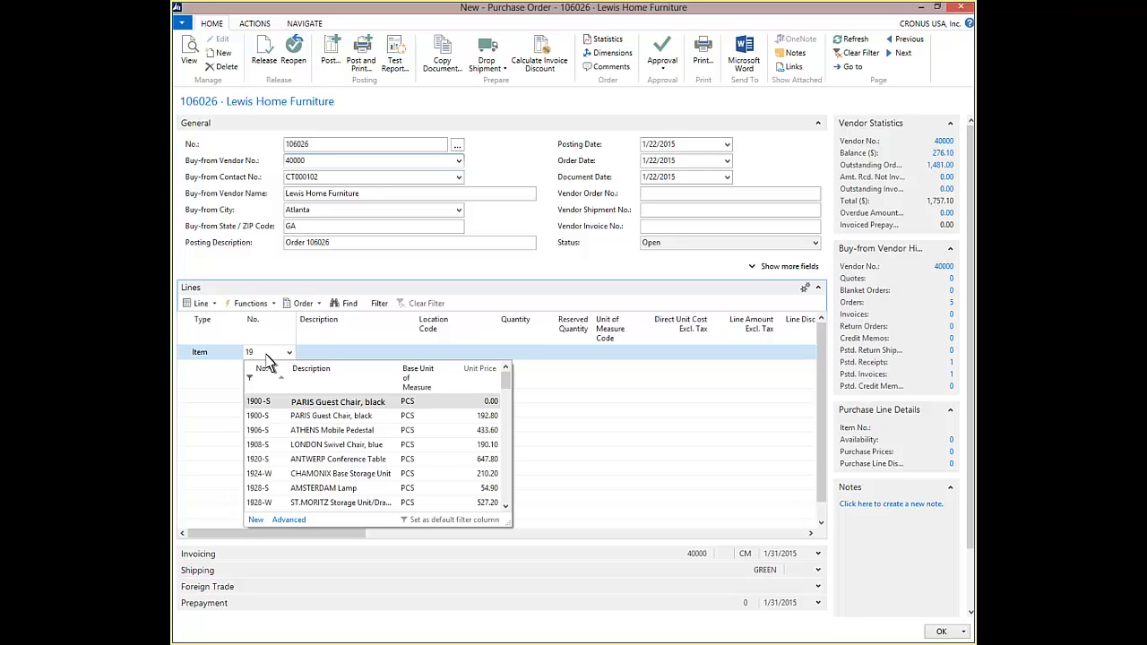
pyautogui.click(273, 405)
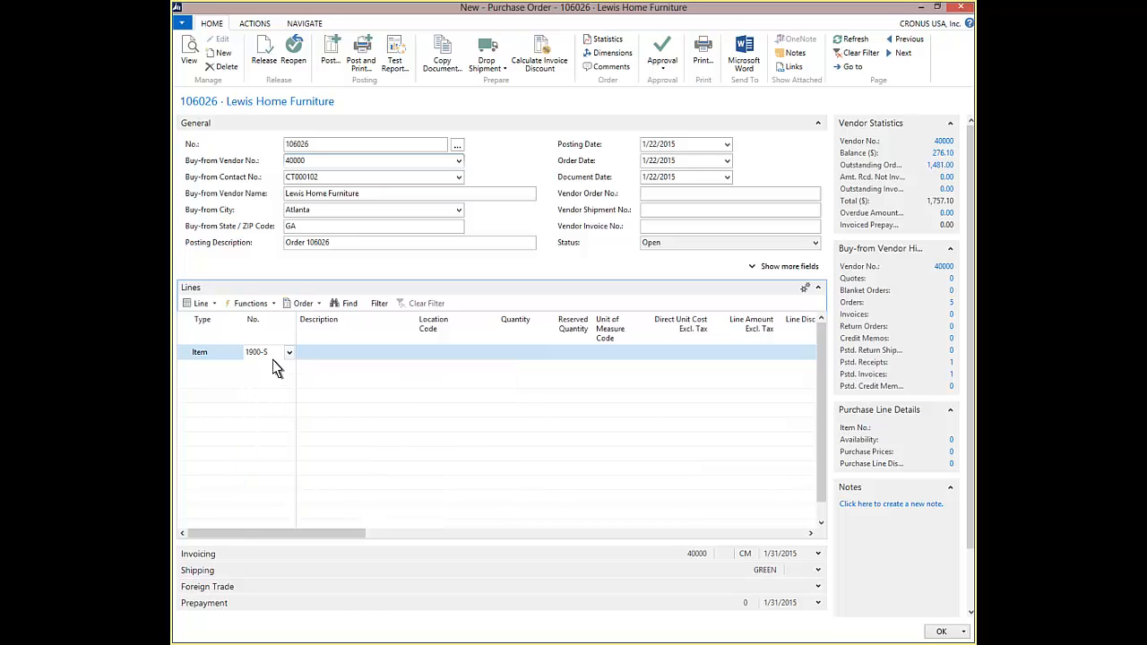
pyautogui.press('Return')
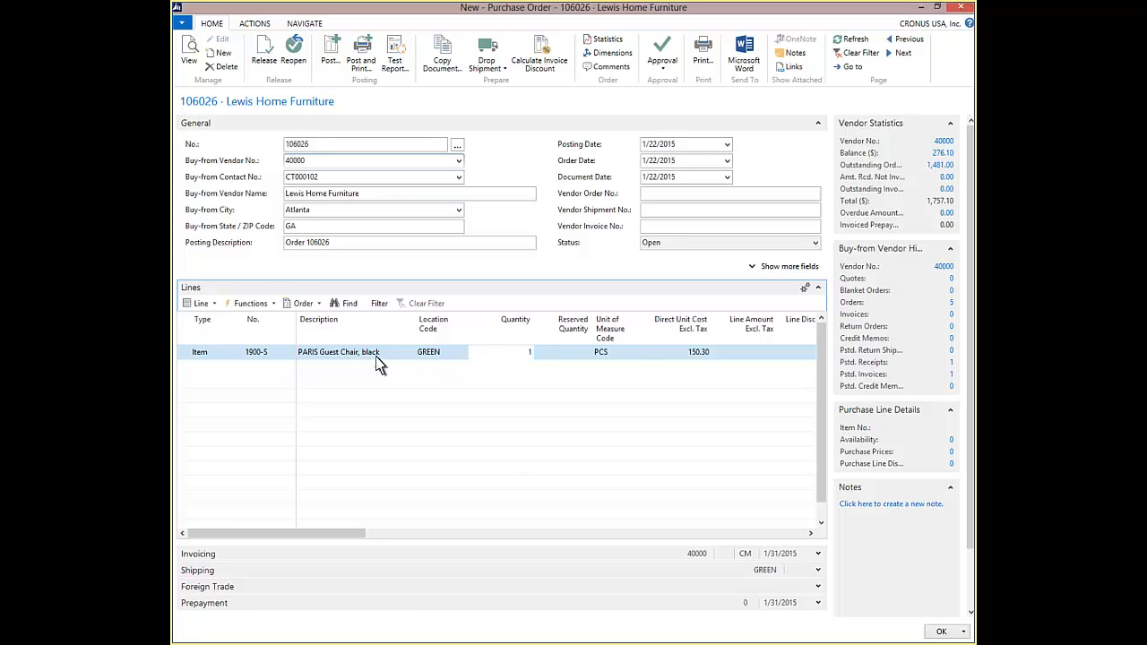
pyautogui.press('Return')
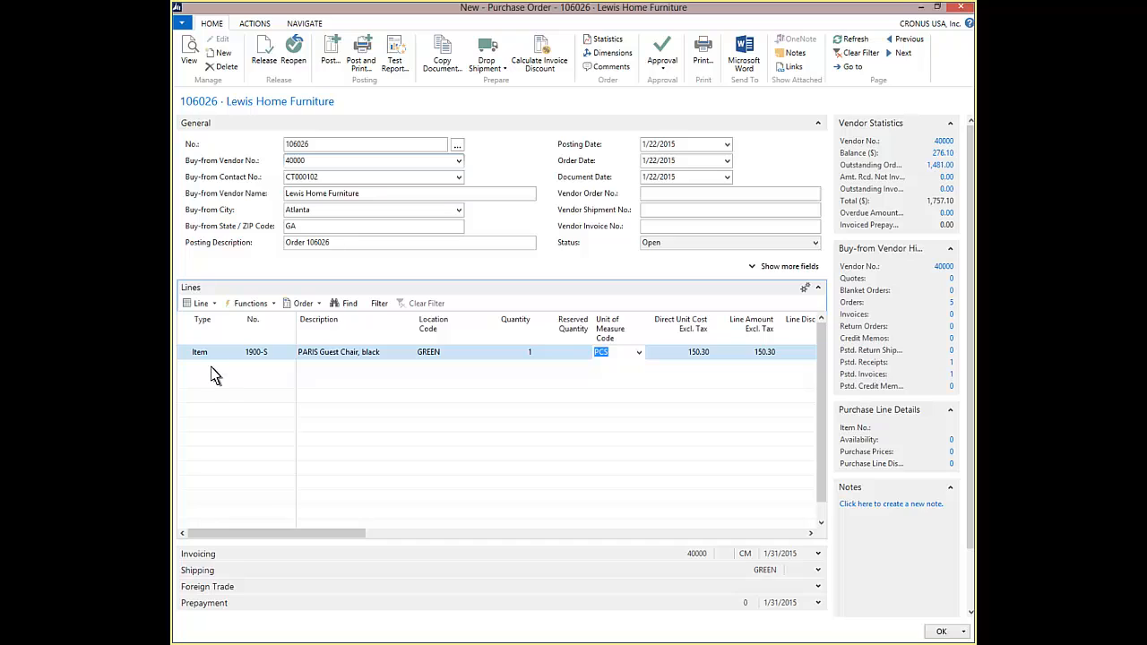
# Step: Add a second Item line for 1924-W CHAMONIX Base Storage Unit with a quantity of 1
pyautogui.click(212, 368)
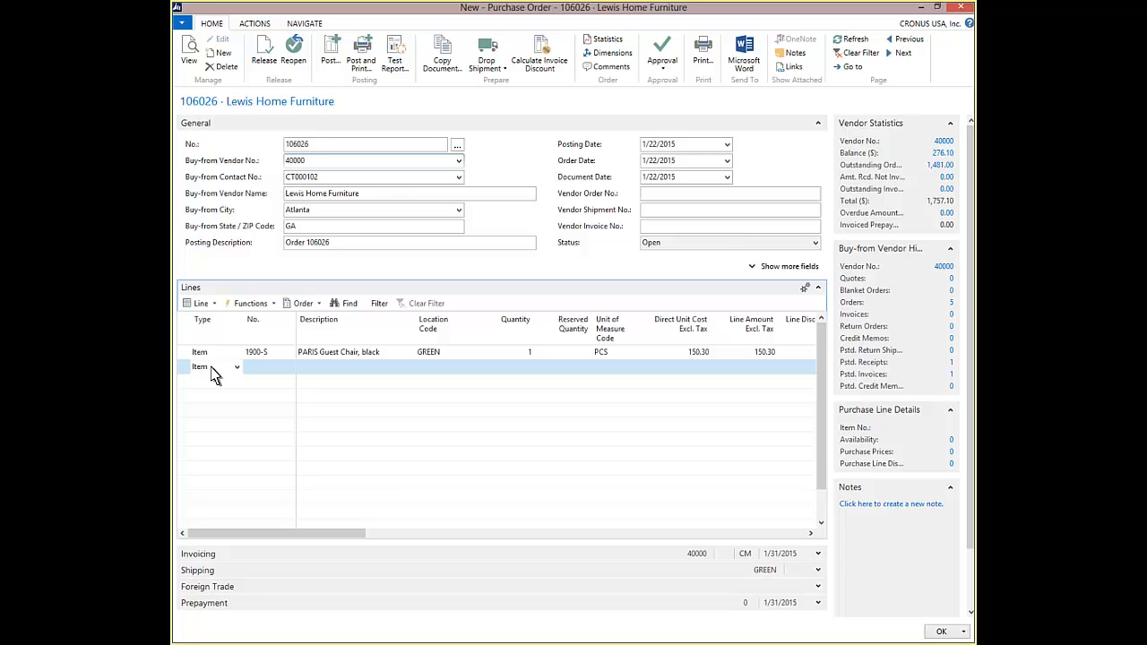
pyautogui.click(247, 368)
pyautogui.write('1924')
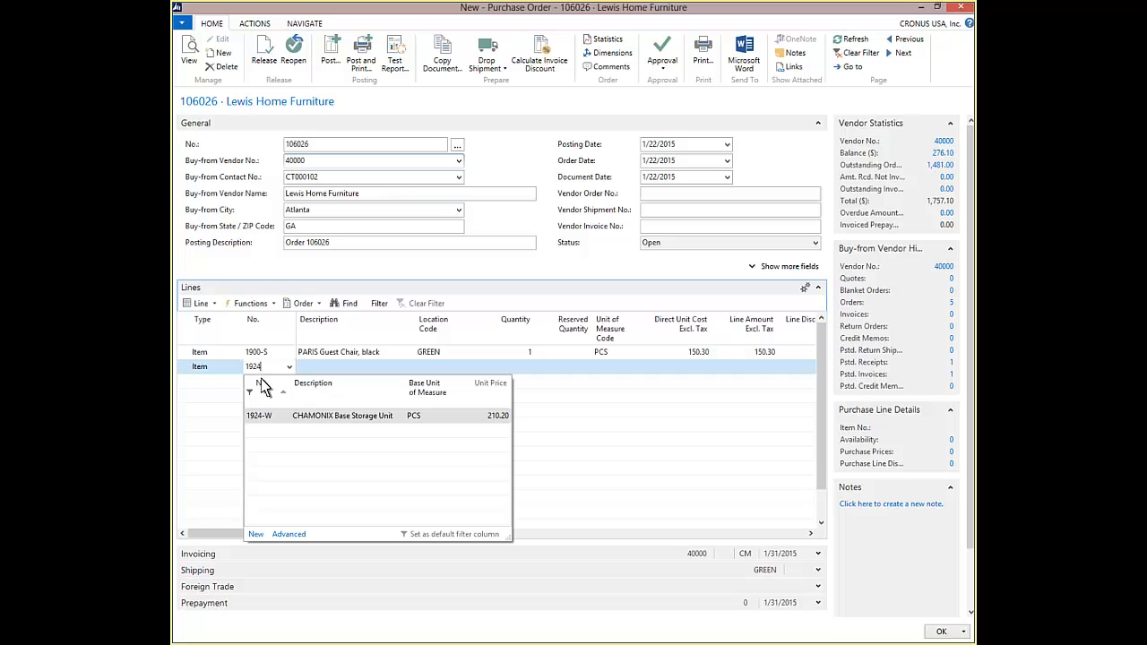
pyautogui.click(266, 422)
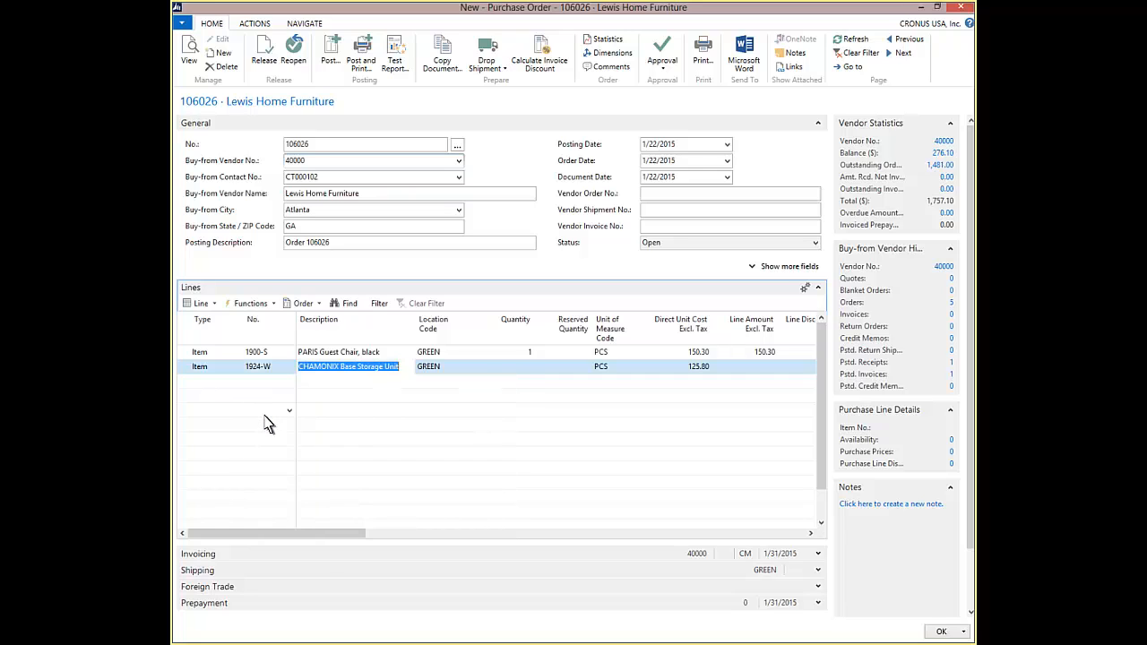
pyautogui.click(525, 373)
pyautogui.write('1')
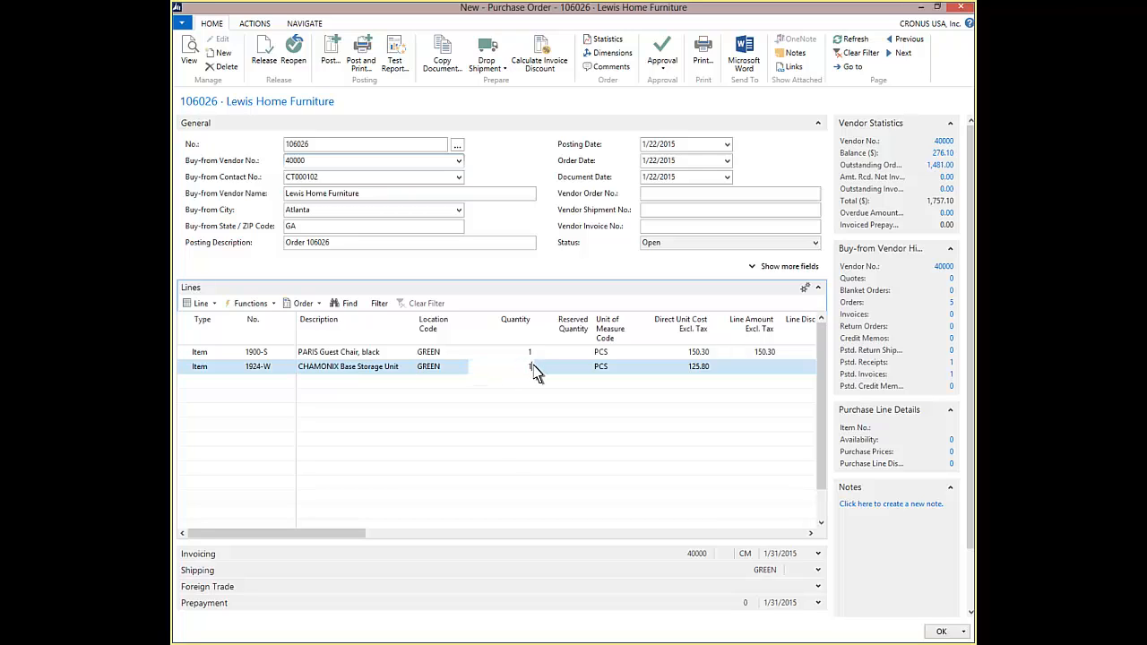
pyautogui.press('Tab')
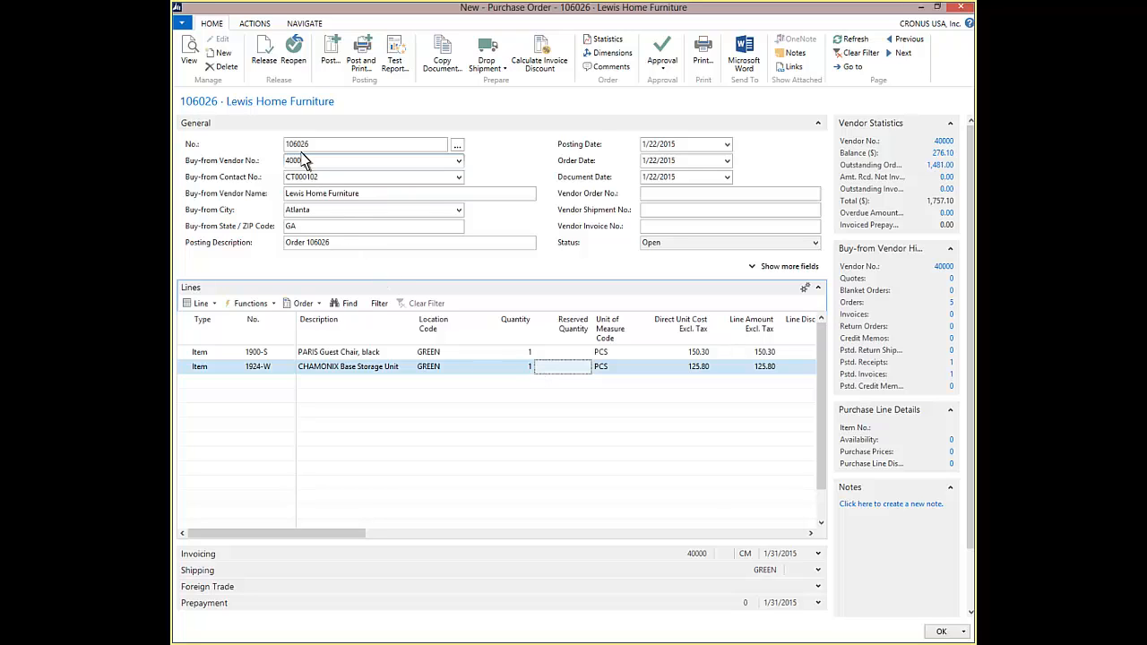
# Step: Release the Lewis Home Furniture purchase order and close it
pyautogui.click(268, 67)
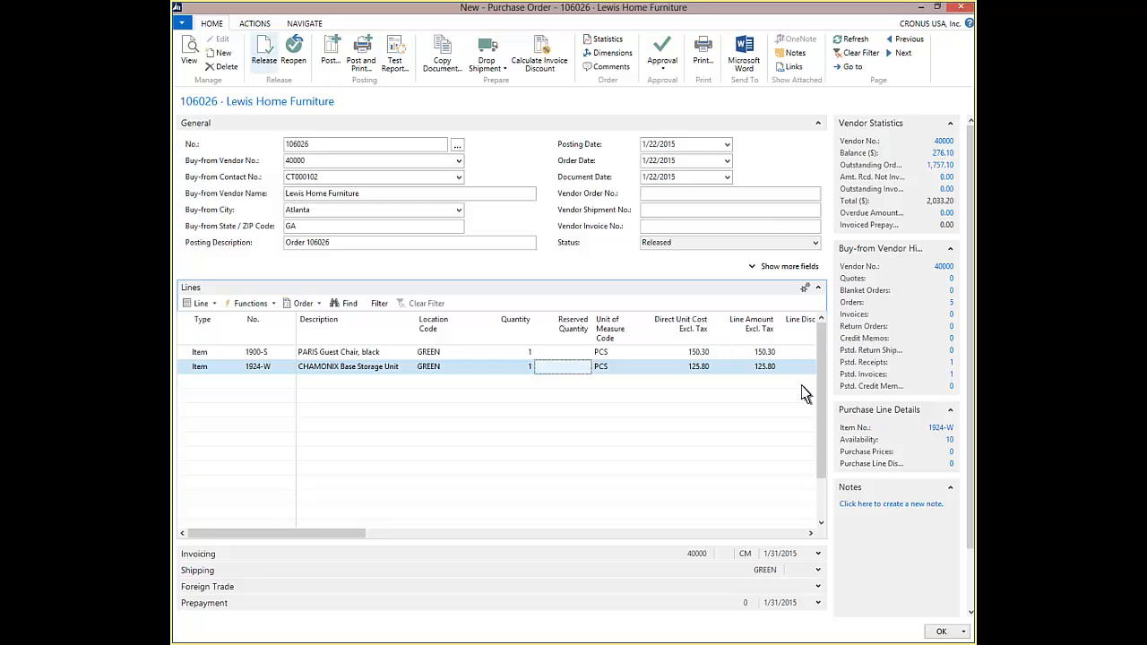
pyautogui.click(940, 633)
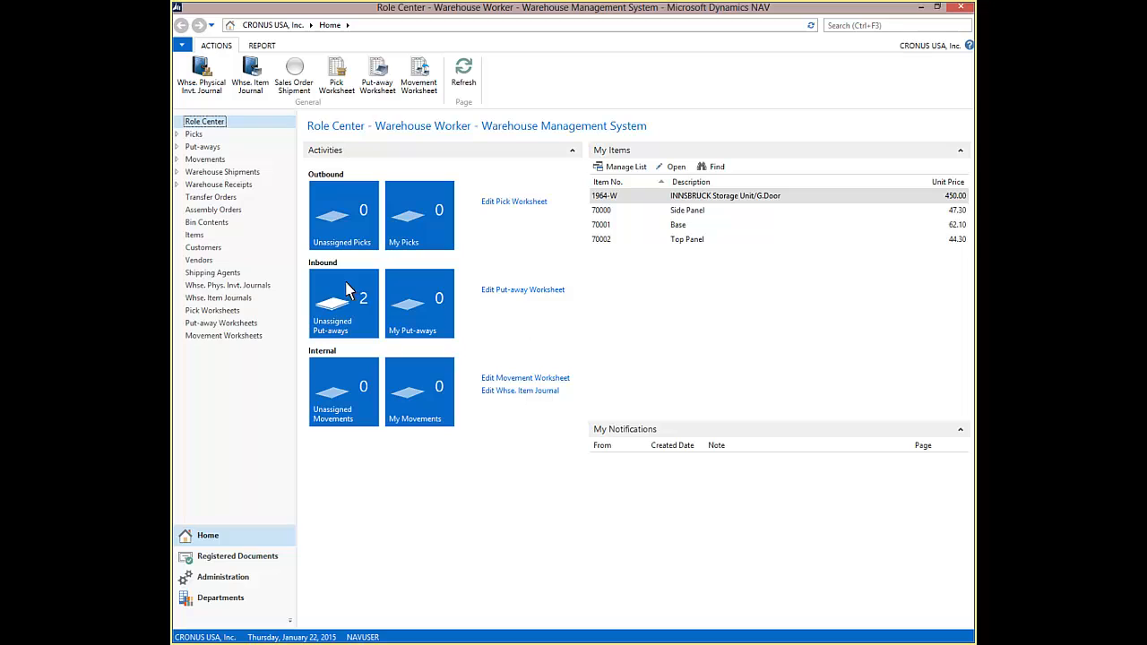
# Step: Create a warehouse receipt for location GREEN and fill its lines from the newly released Lewis Home Furniture purchase order
pyautogui.click(179, 190)
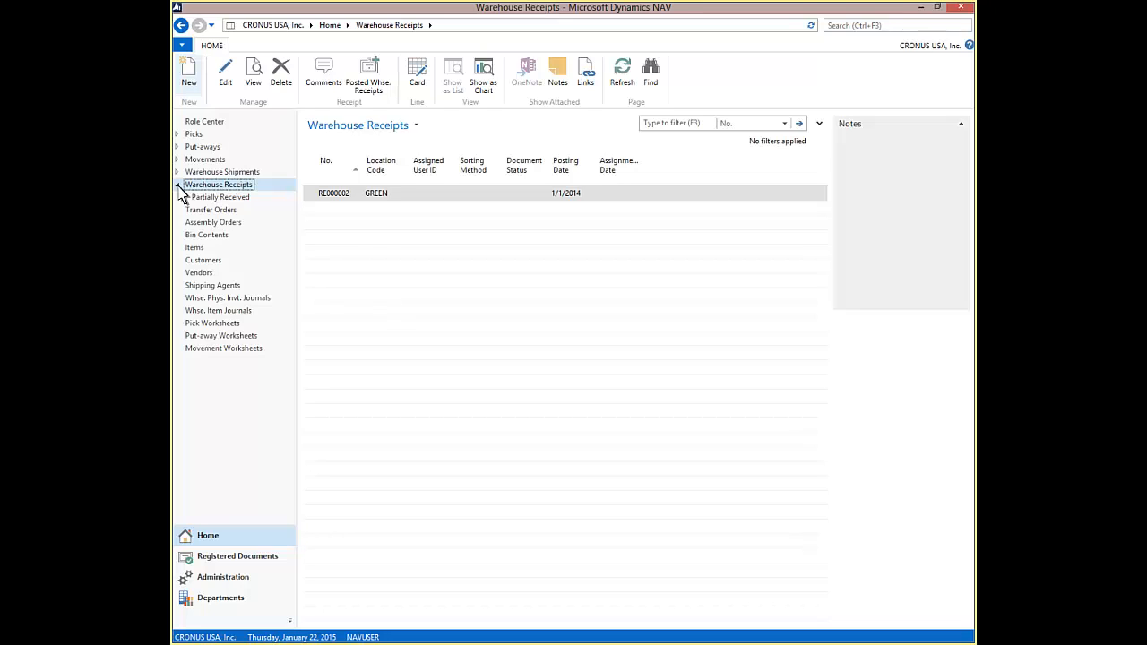
pyautogui.click(189, 83)
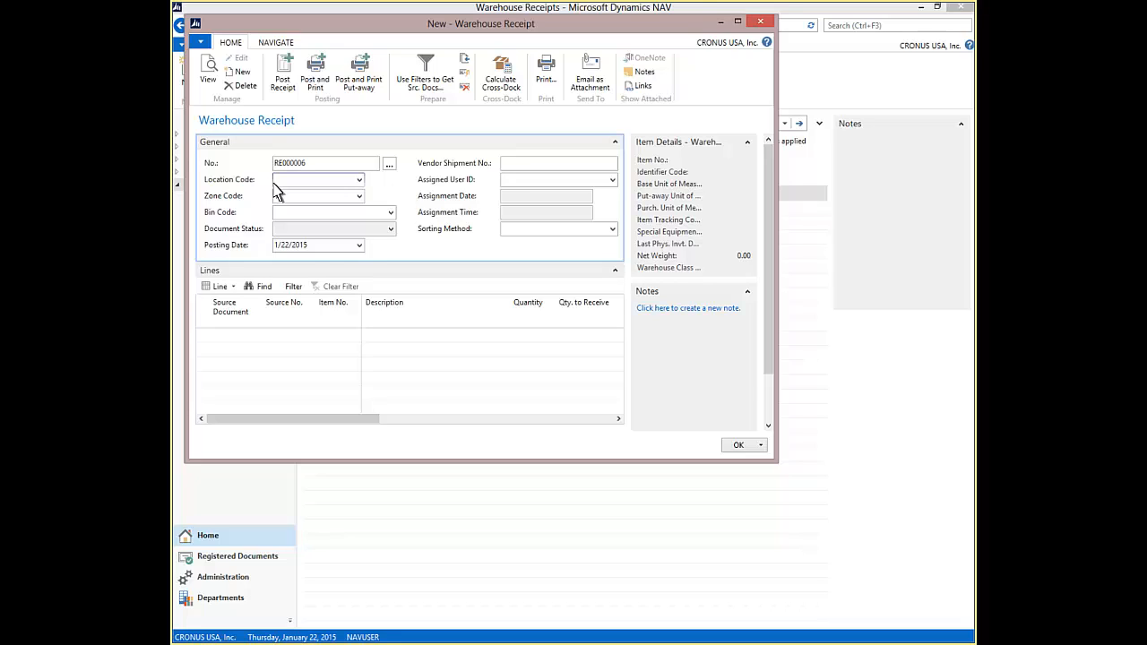
pyautogui.write('GREEN')
pyautogui.press('Tab')
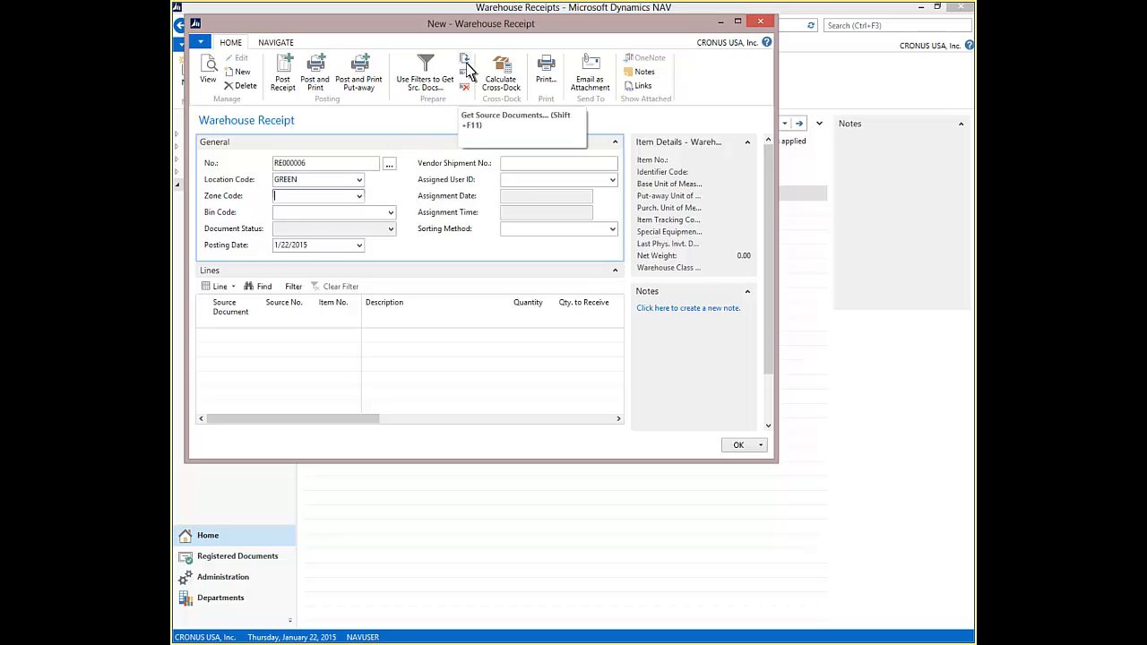
pyautogui.click(466, 65)
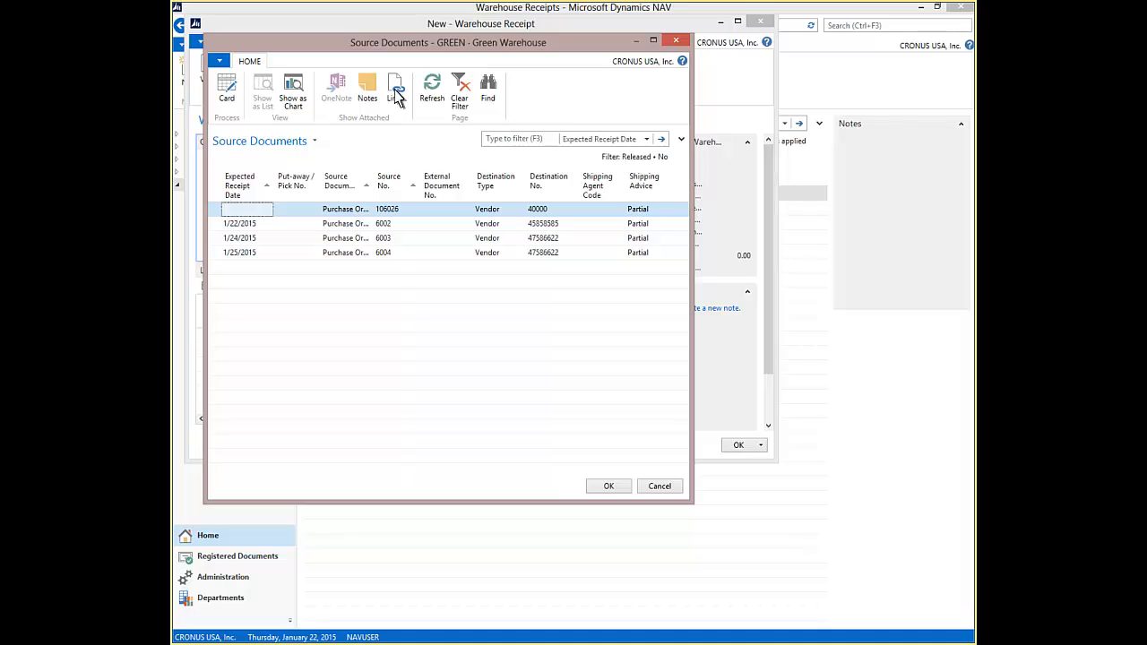
pyautogui.doubleClick(313, 215)
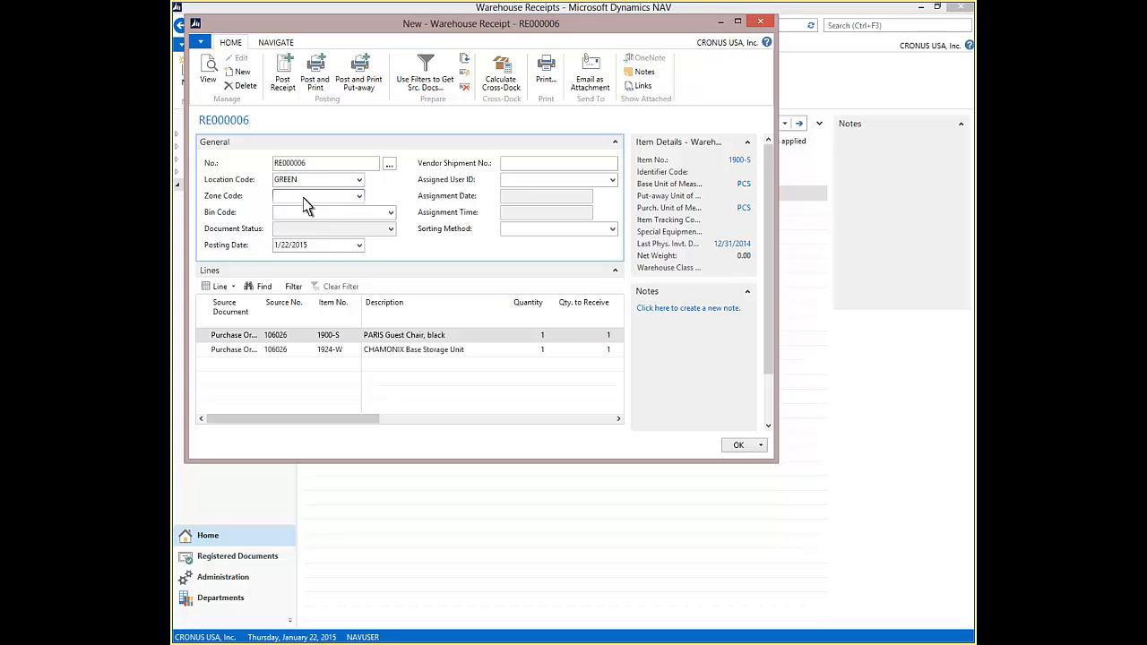
# Step: Post the warehouse receipt and dismiss the posting summary
pyautogui.click(281, 77)
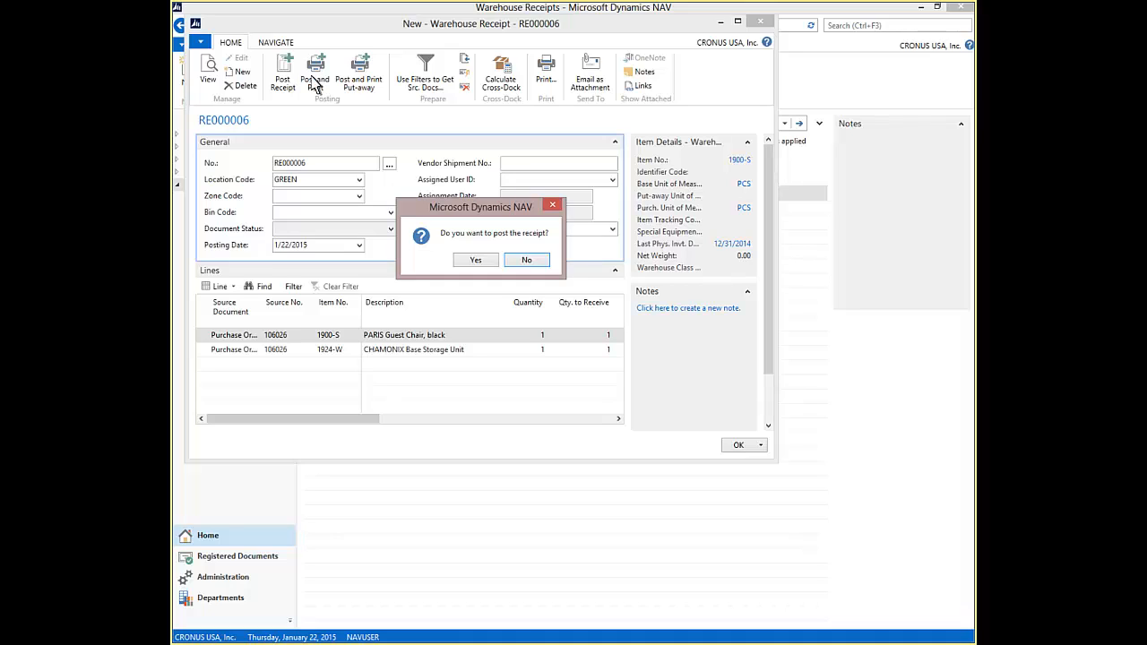
pyautogui.click(476, 262)
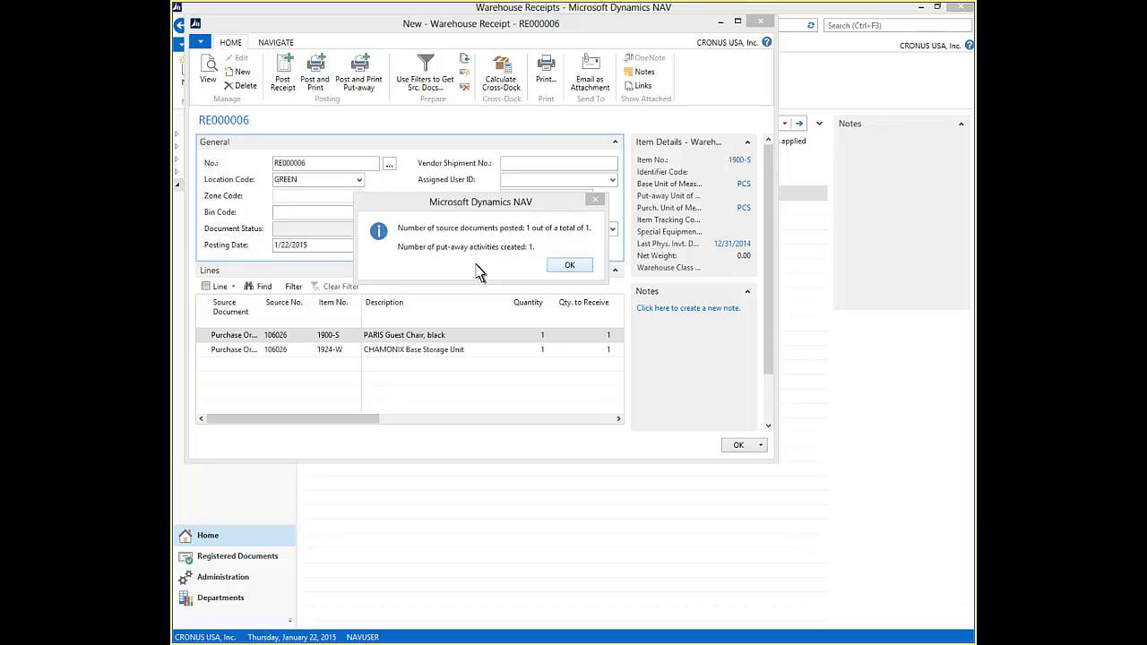
pyautogui.click(569, 268)
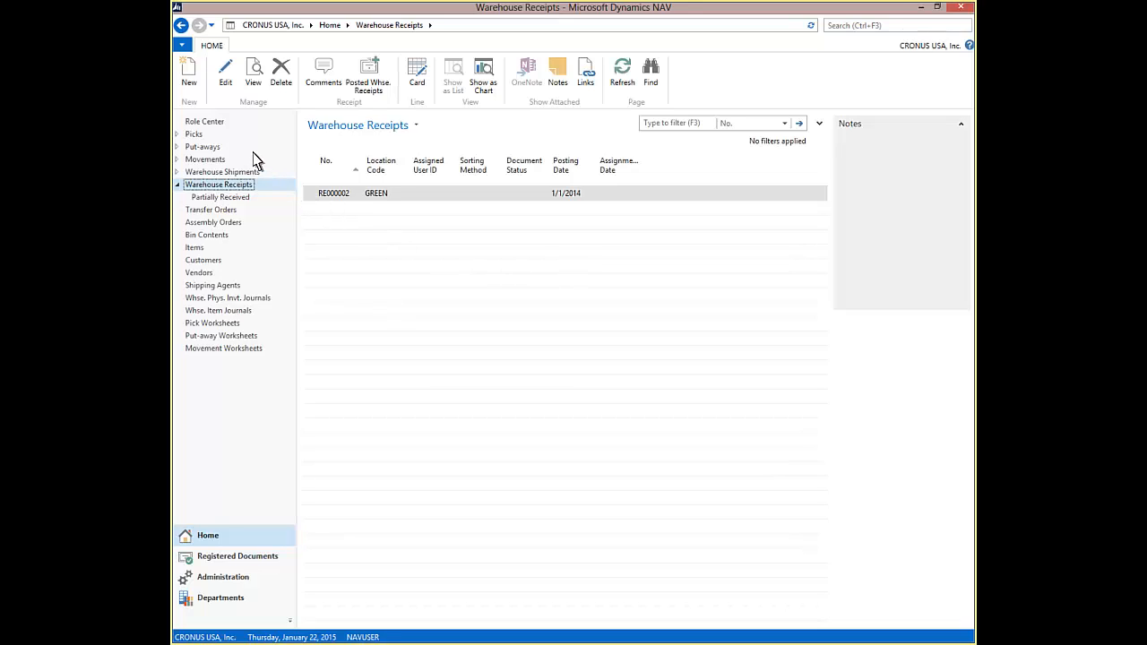
# Step: Open the newest unassigned put-away for location GREEN, register it, and return to the Role Center
pyautogui.click(226, 124)
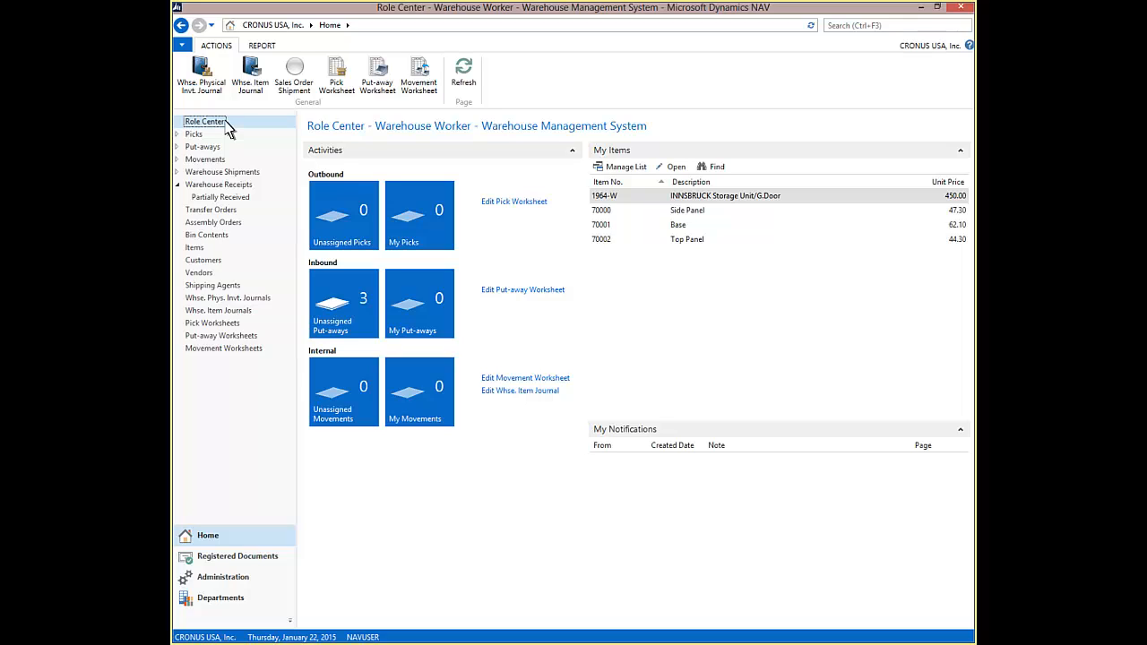
pyautogui.click(348, 327)
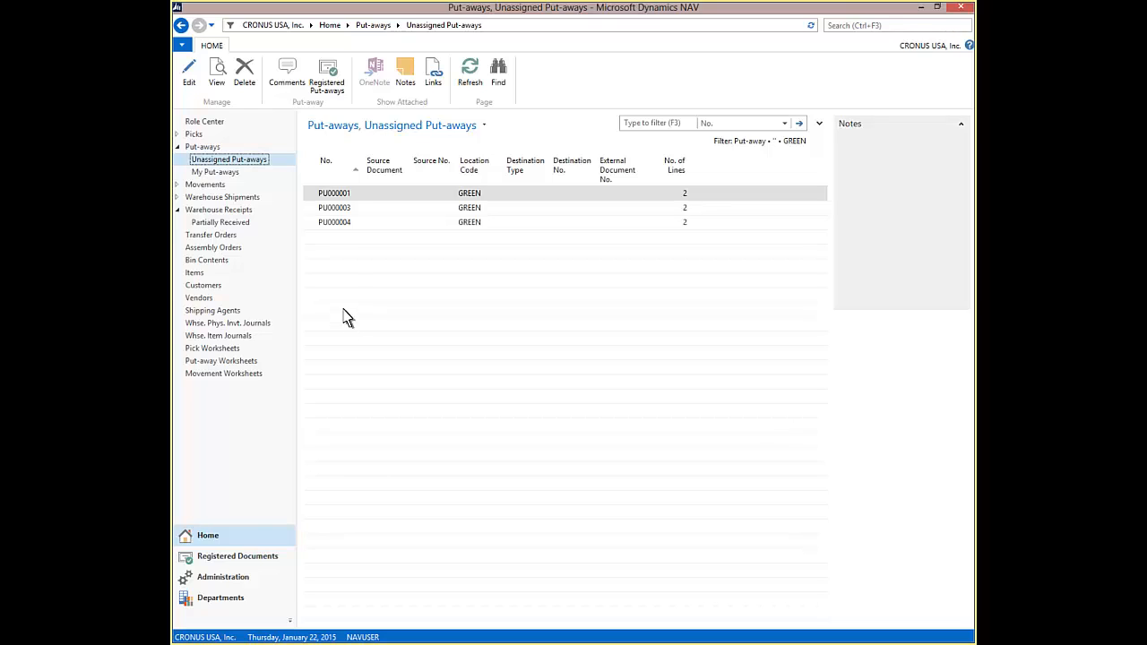
pyautogui.click(339, 227)
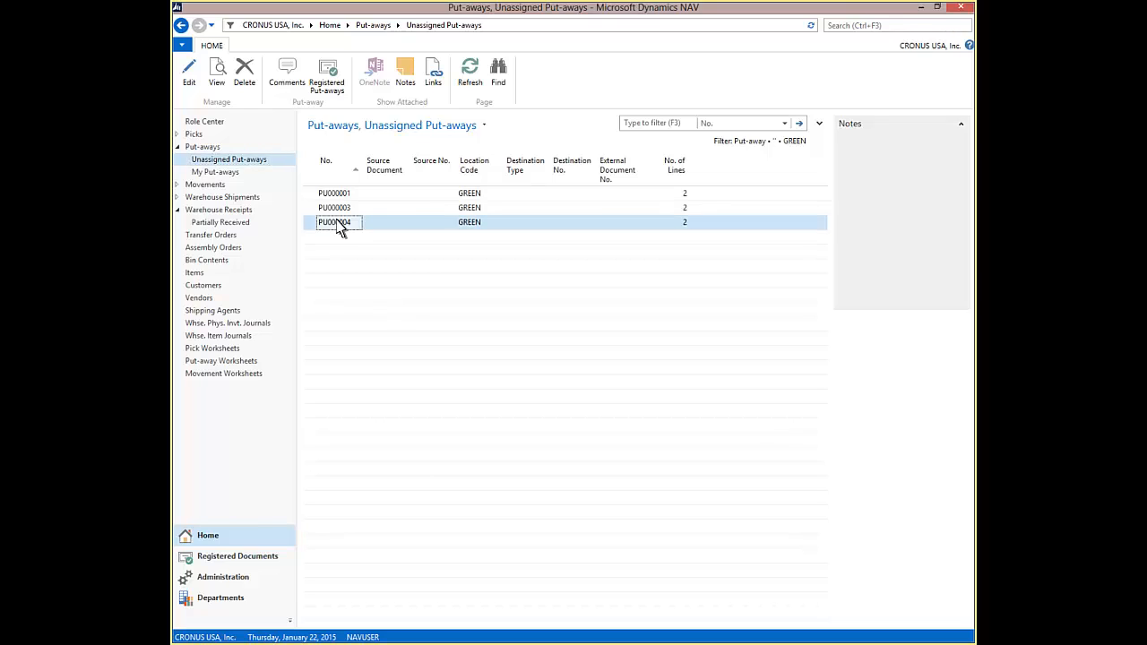
pyautogui.click(191, 76)
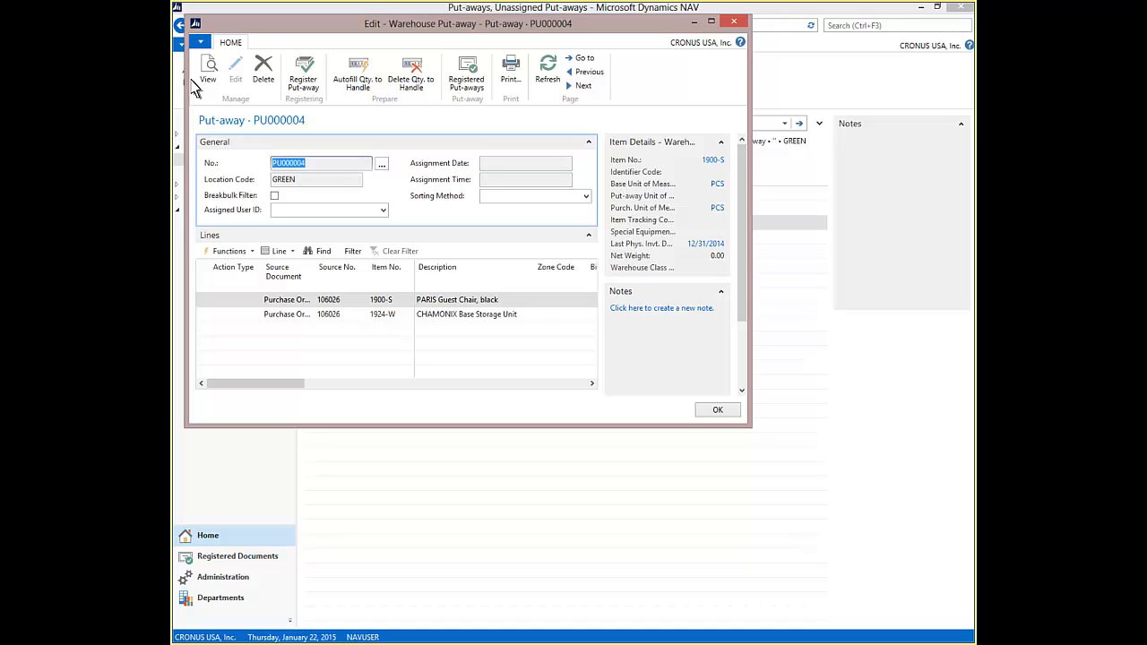
pyautogui.click(312, 82)
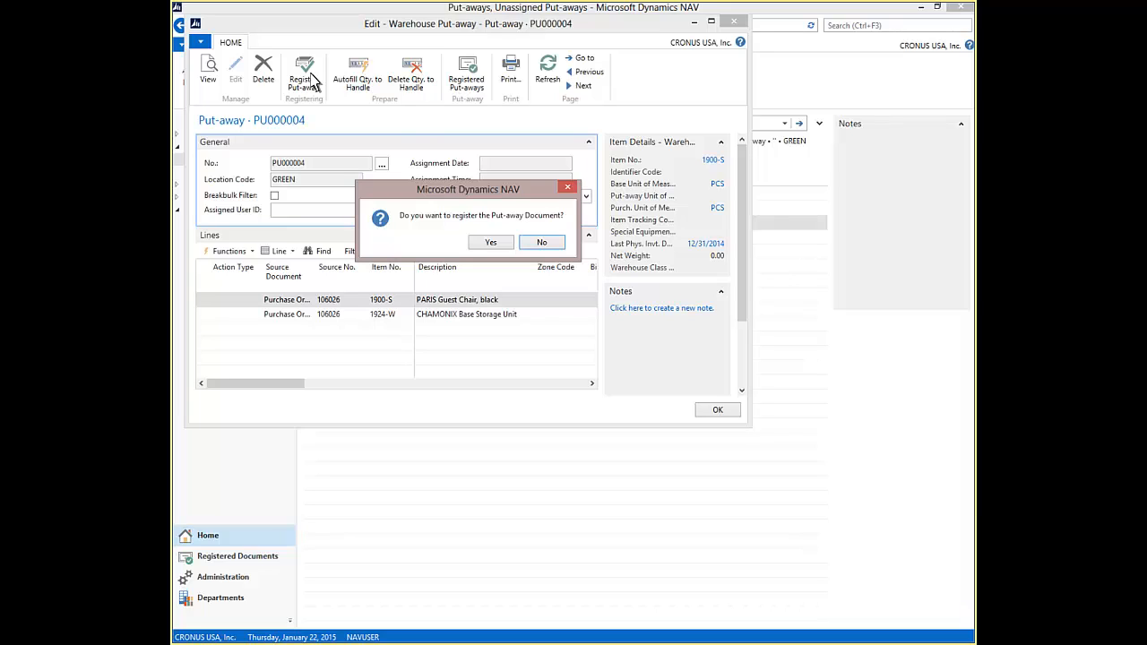
pyautogui.click(492, 242)
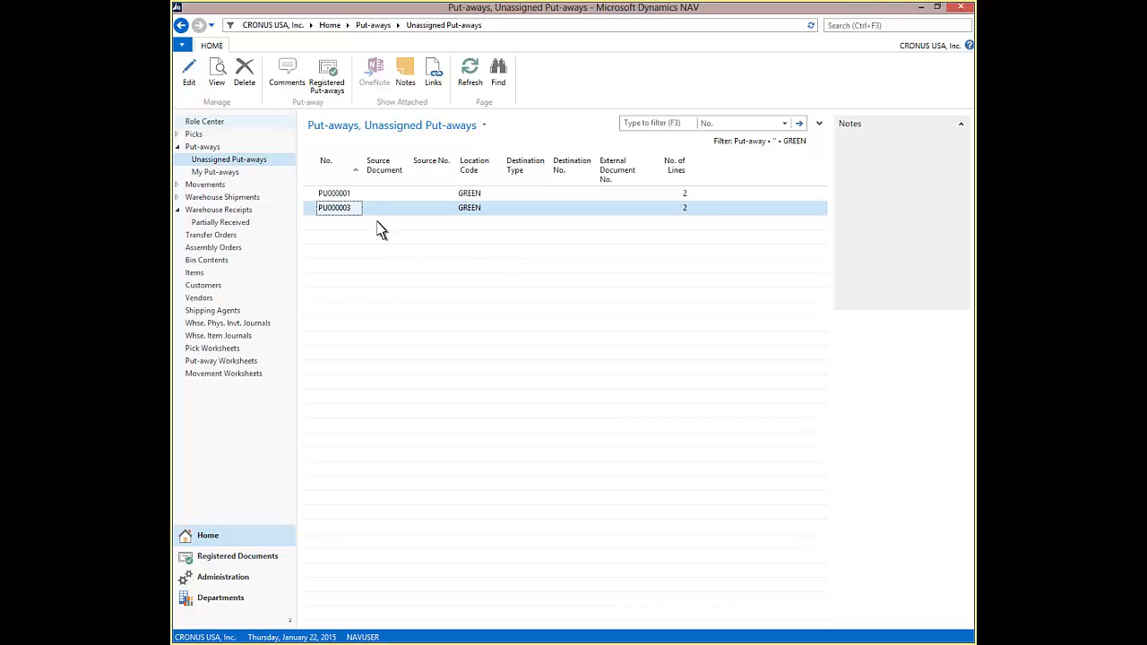
pyautogui.click(204, 124)
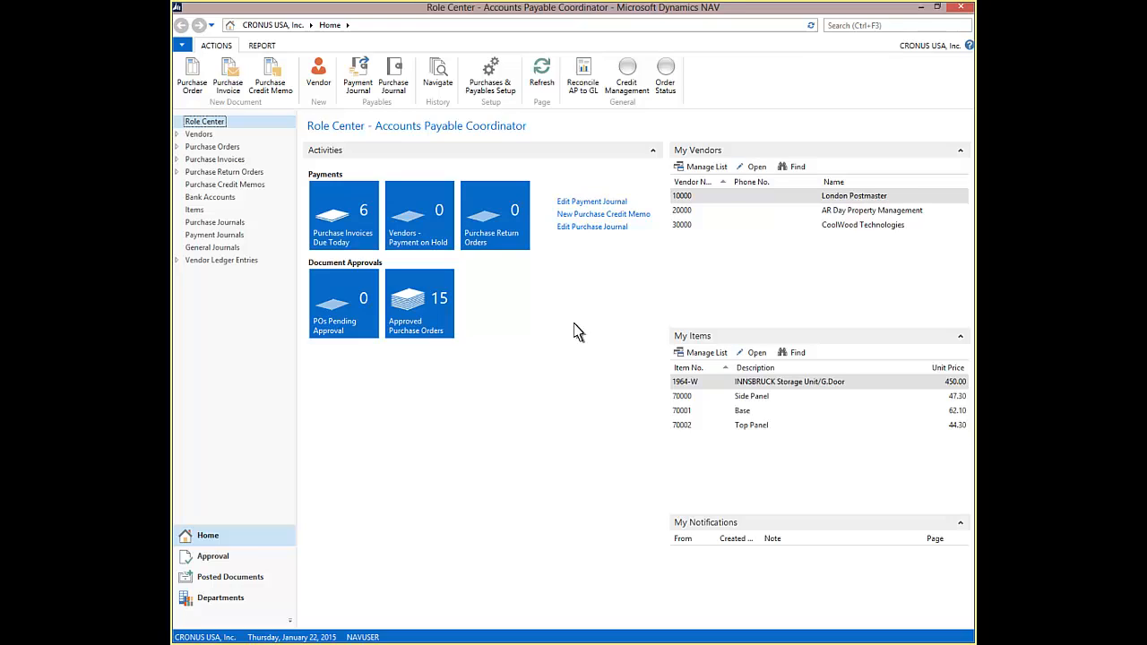
# Step: Open the new Lewis Home Furniture purchase order from the Purchase Orders list and set its vendor invoice number to 2345-1
pyautogui.click(211, 147)
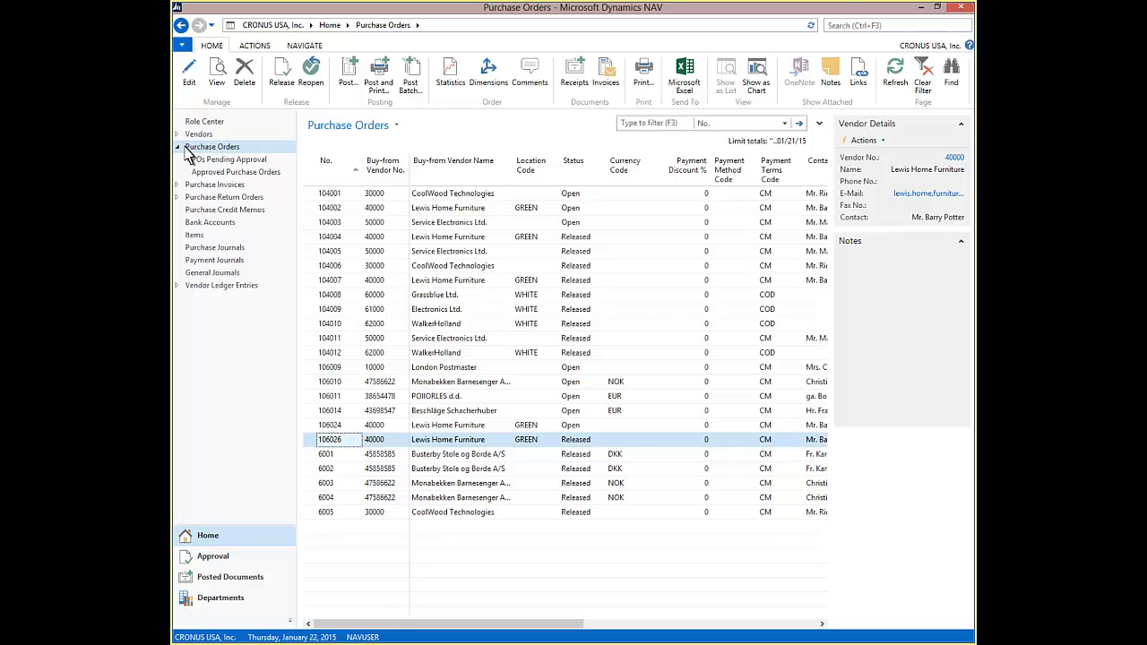
pyautogui.doubleClick(335, 445)
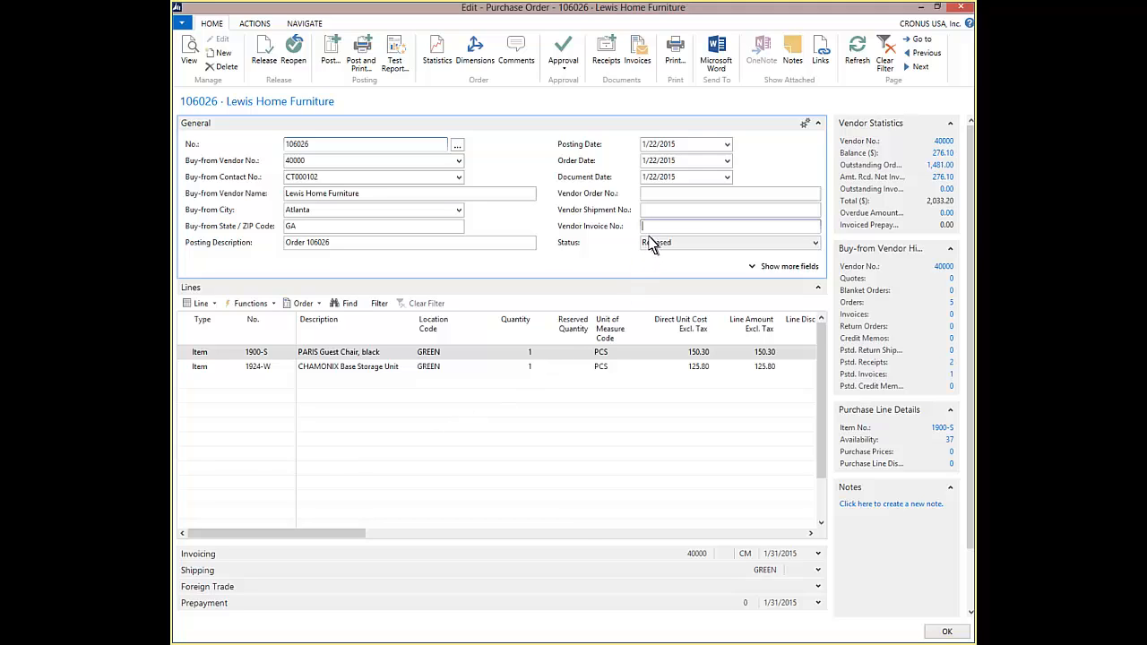
pyautogui.write('2345-1')
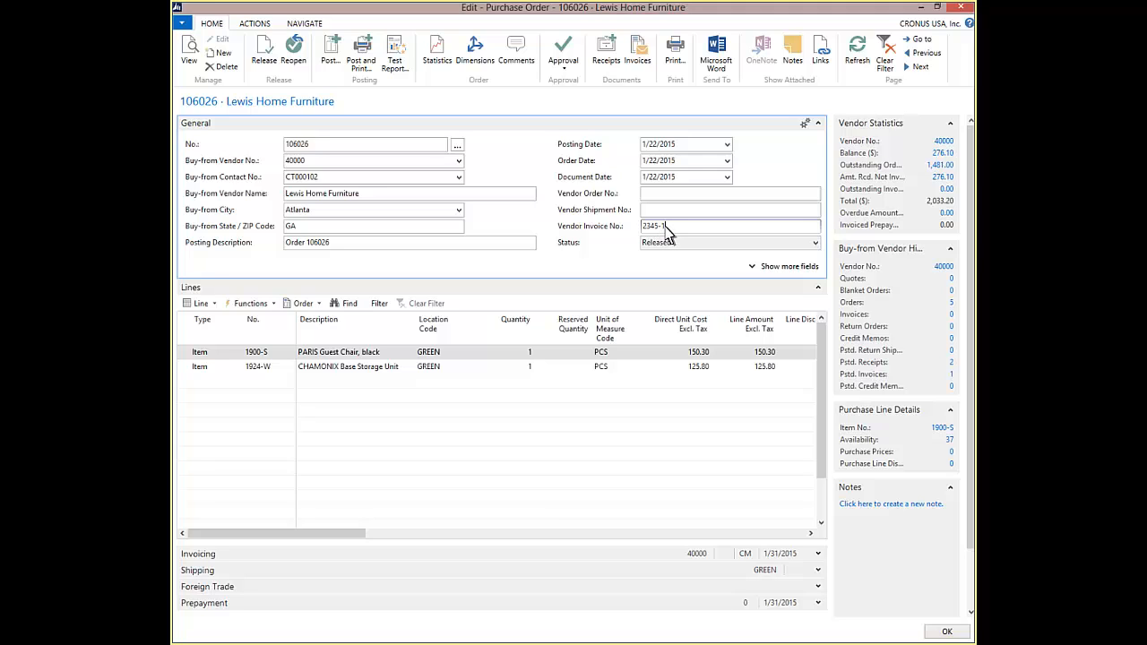
# Step: Post the Lewis Home Furniture purchase order with the Receive and Invoice option
pyautogui.click(672, 533)
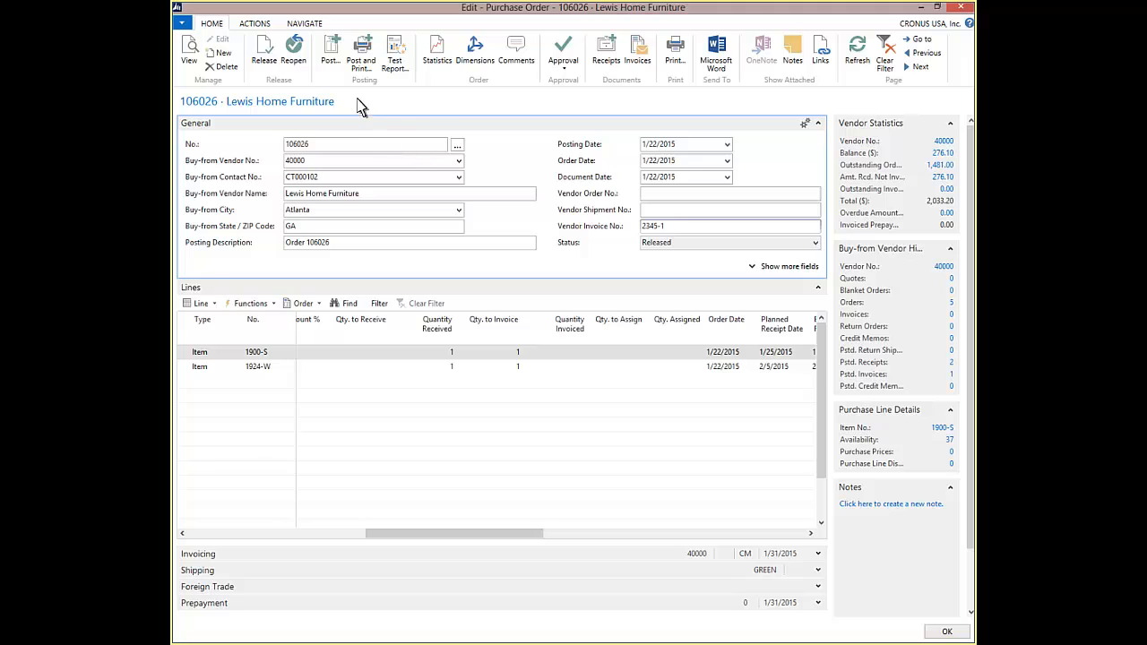
pyautogui.click(329, 65)
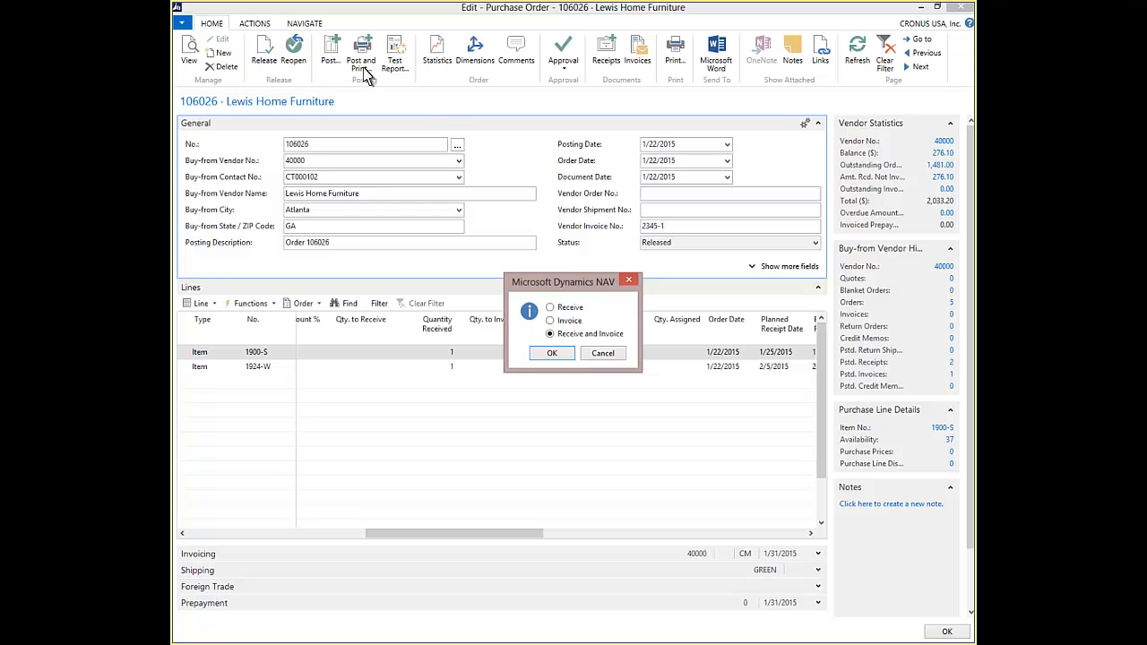
pyautogui.click(552, 354)
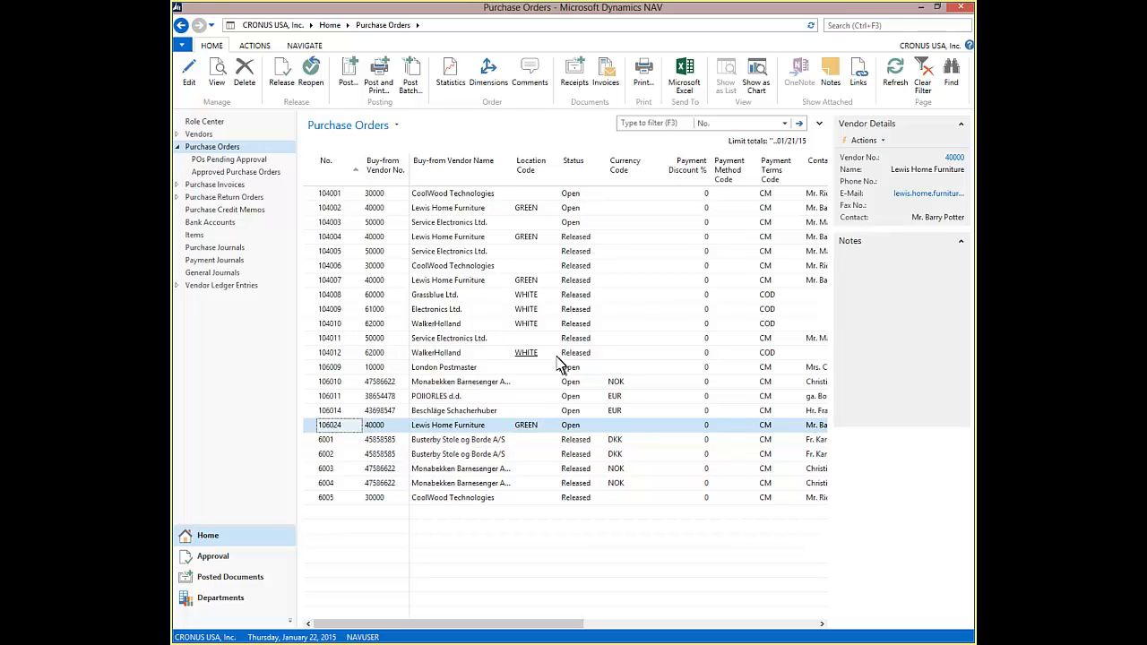
# Step: Open the vendor ledger entries behind the balance of Lewis Home Furniture in the Vendors list
pyautogui.click(199, 135)
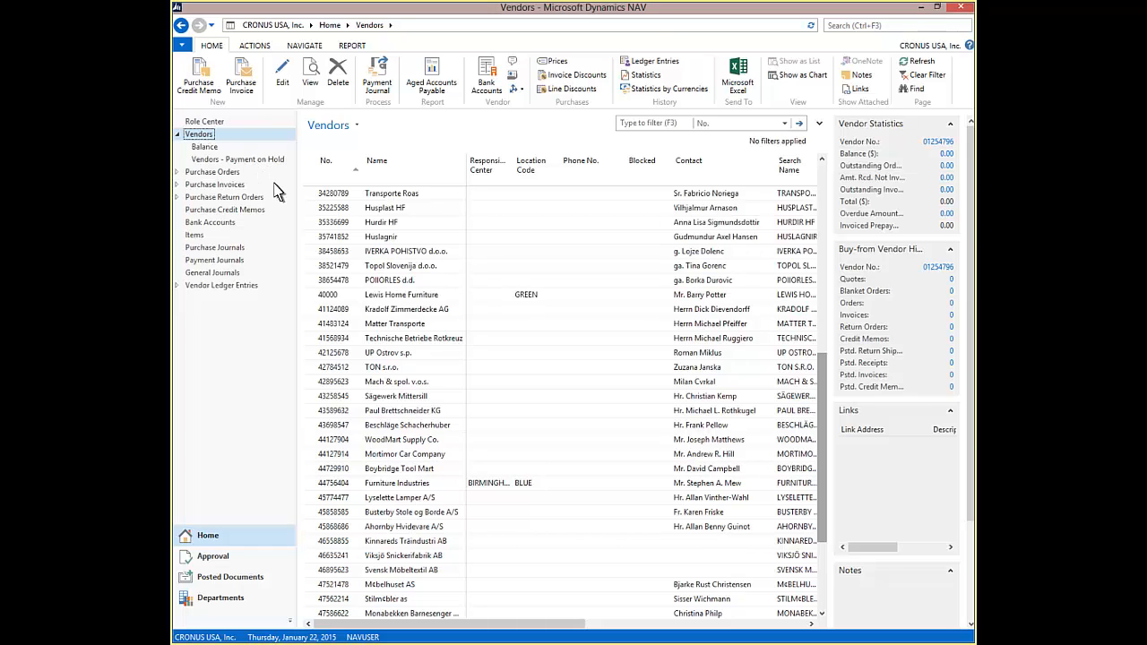
pyautogui.click(327, 296)
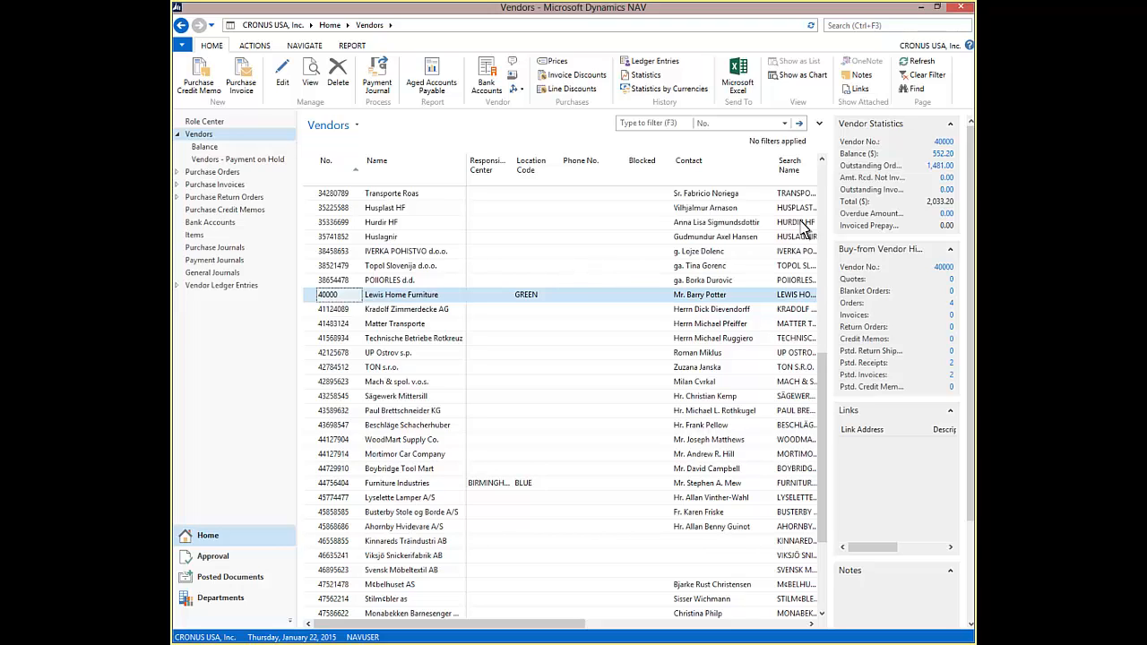
pyautogui.click(943, 156)
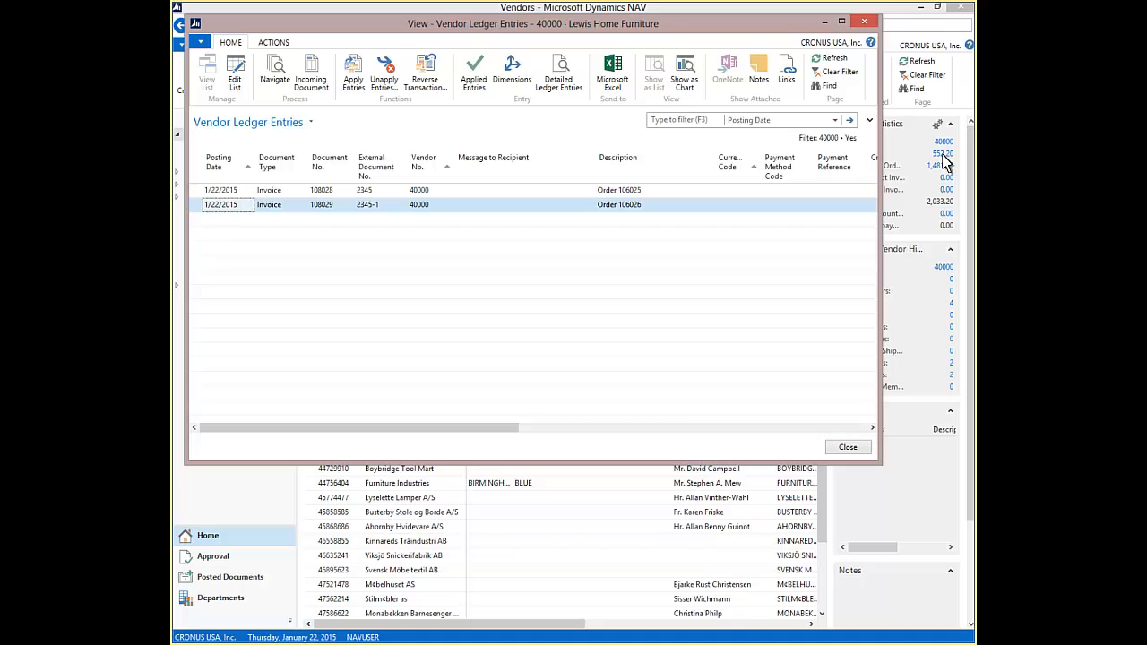
# Step: Look up the entries related to the posted invoice with external document number 2345-1, and return to the Role Center
pyautogui.click(274, 81)
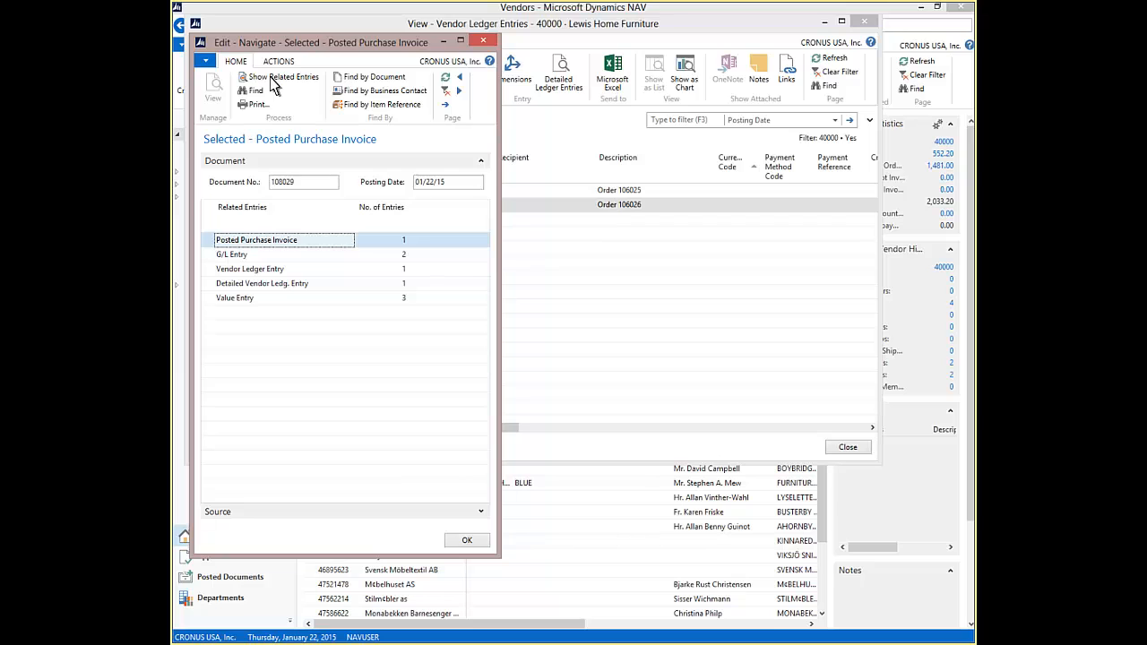
pyautogui.click(463, 545)
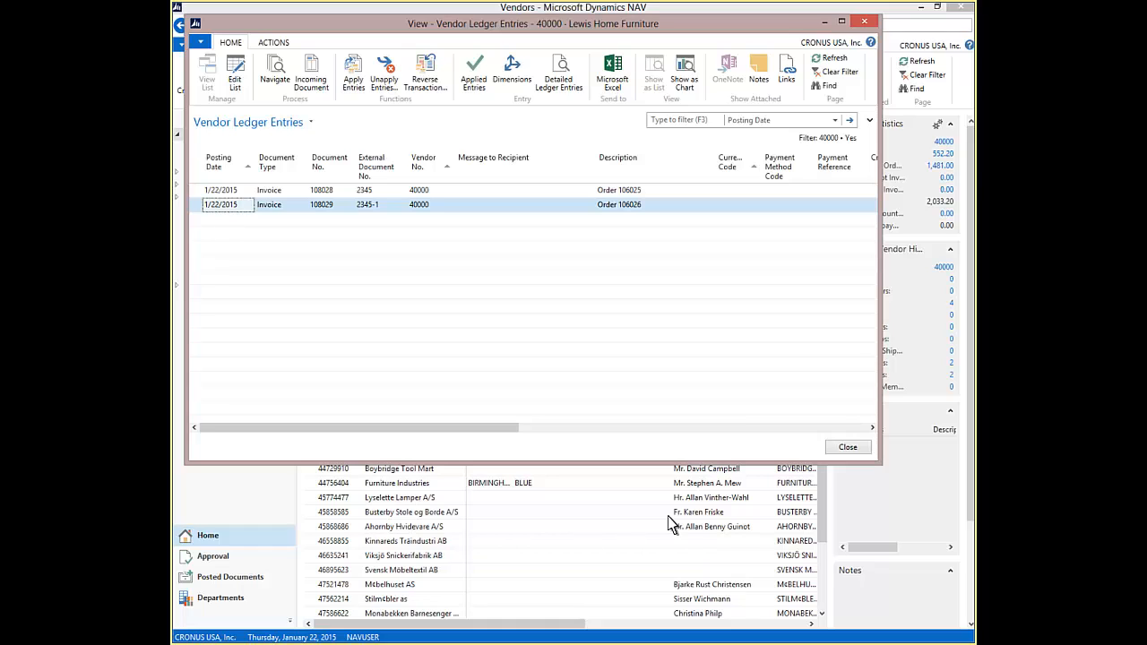
pyautogui.click(841, 450)
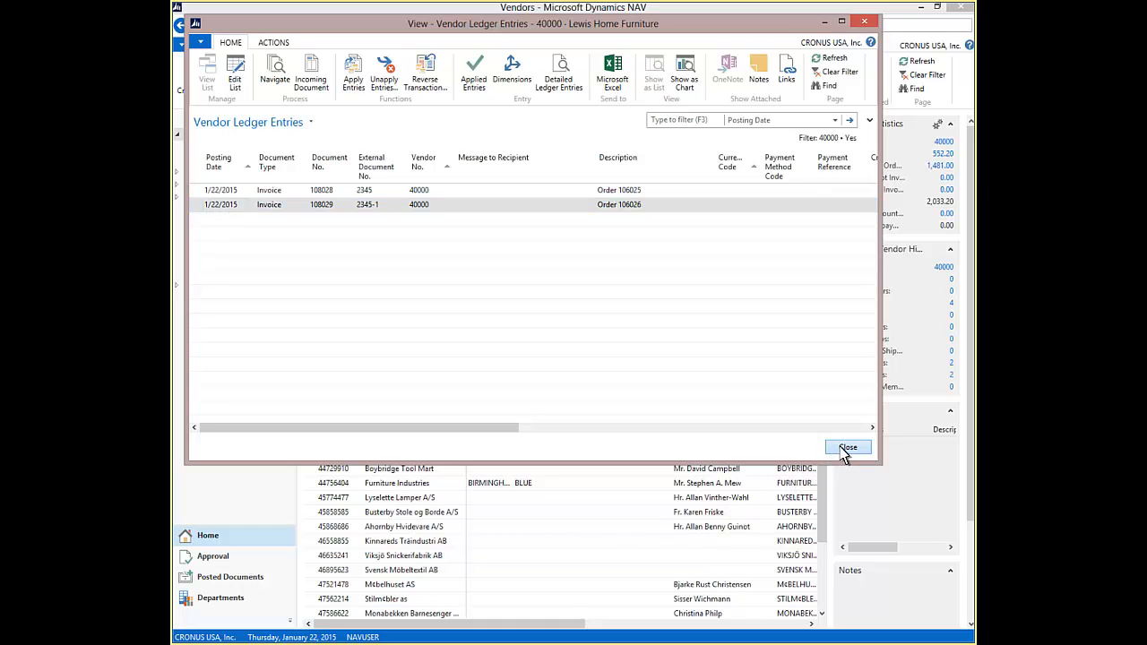
pyautogui.click(843, 449)
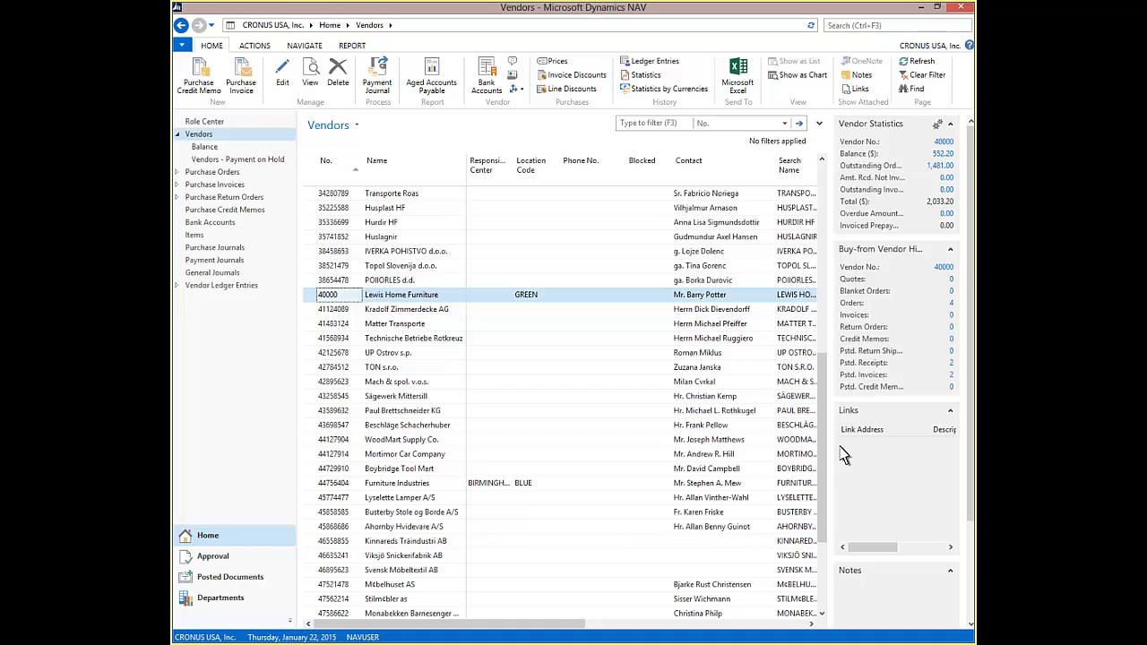
pyautogui.click(207, 121)
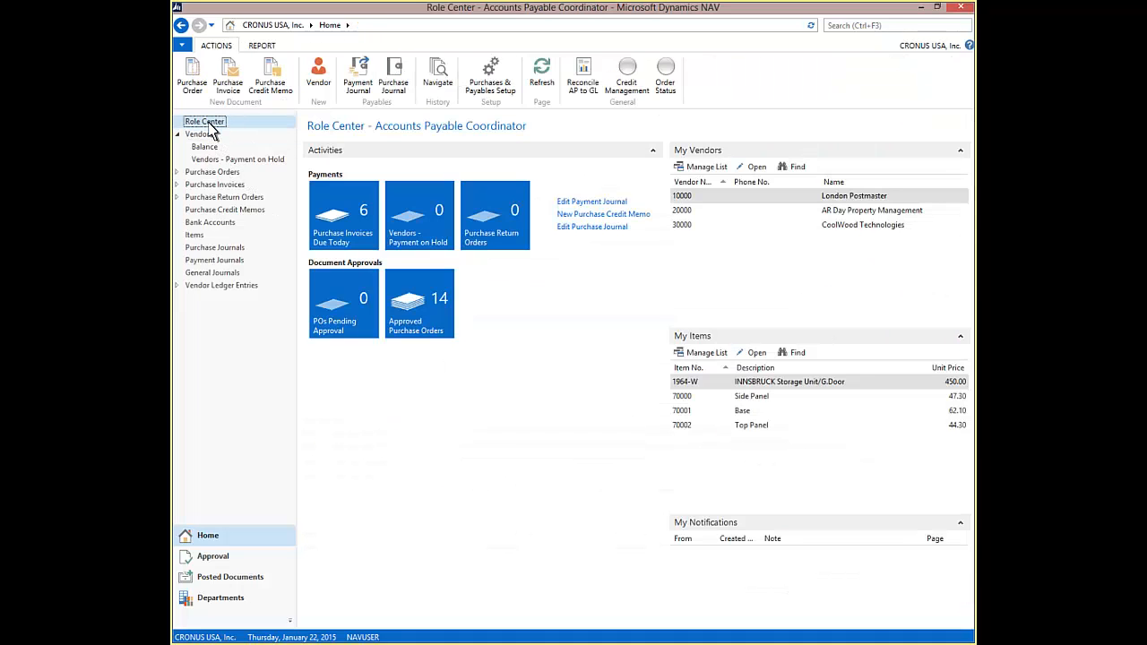